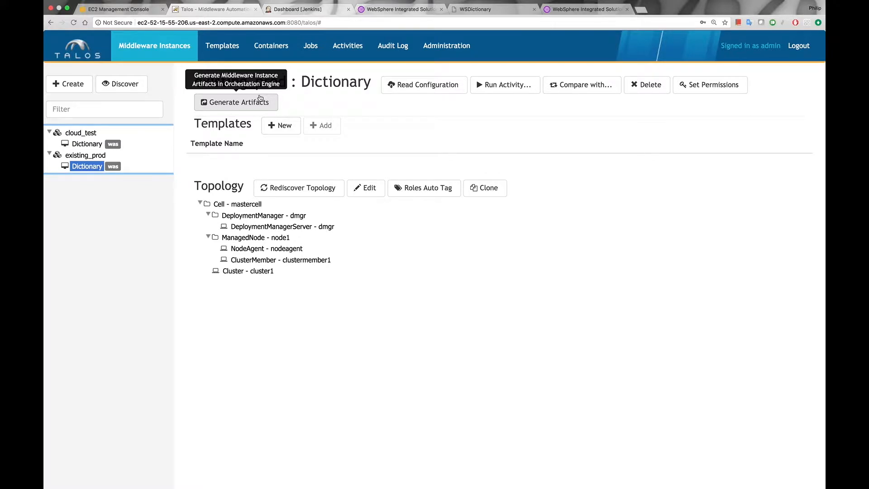
{"action": "left_click", "coordinate": [87, 166]}
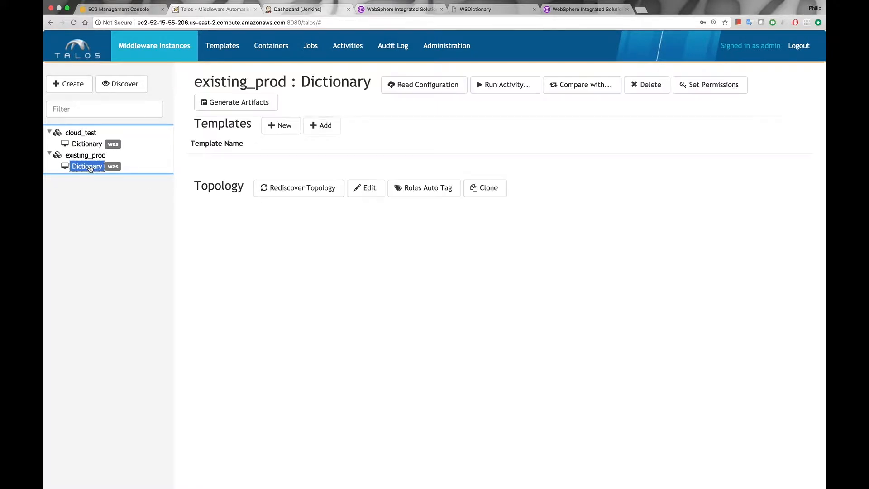
{"action": "left_click", "coordinate": [288, 128]}
{"action": "left_click", "coordinate": [285, 138]}
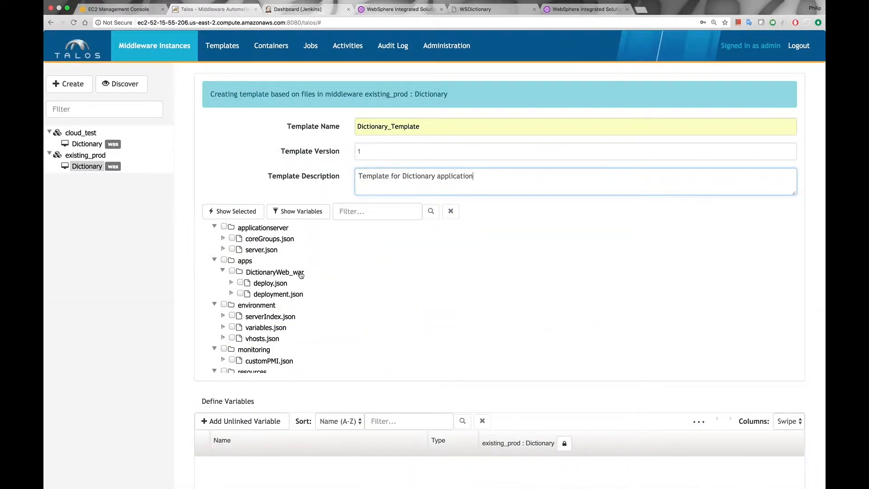
{"action": "scroll", "coordinate": [300, 275], "scroll_direction": "down", "scroll_amount": 3}
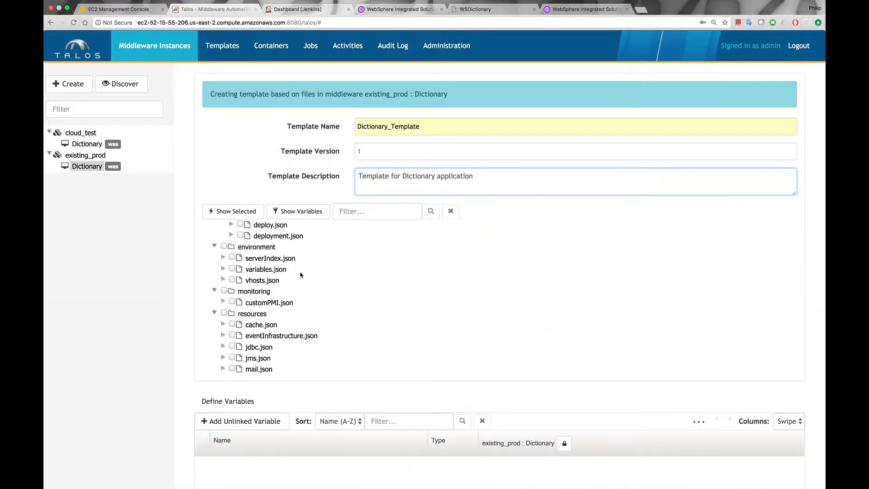
{"action": "scroll", "coordinate": [300, 274], "scroll_direction": "down", "scroll_amount": 6}
{"action": "scroll", "coordinate": [301, 274], "scroll_direction": "up", "scroll_amount": 8}
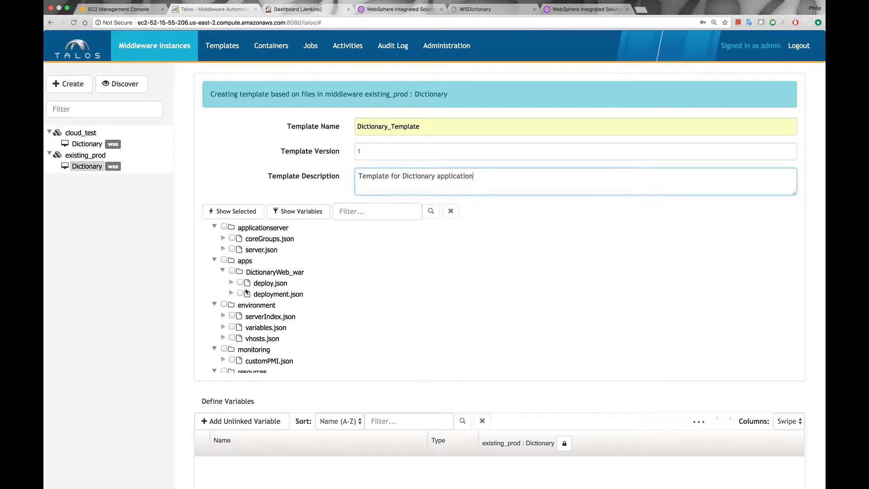
{"action": "scroll", "coordinate": [243, 313], "scroll_direction": "down", "scroll_amount": 3}
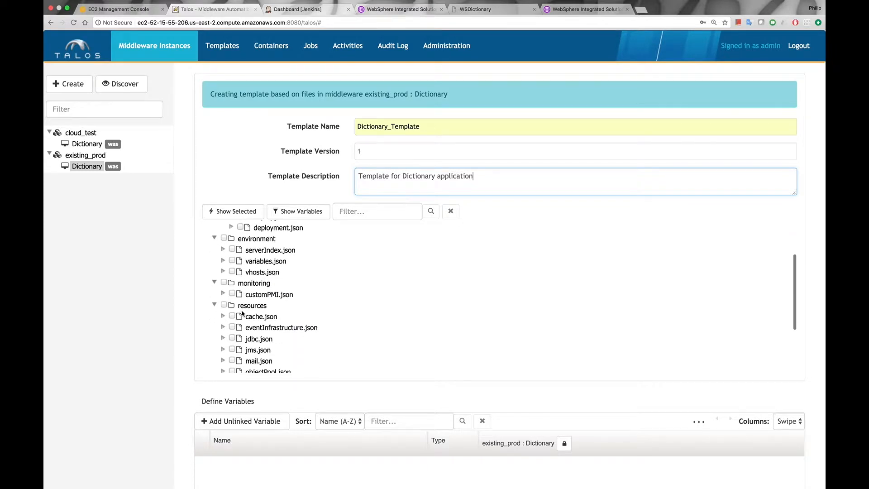
{"action": "scroll", "coordinate": [248, 323], "scroll_direction": "down", "scroll_amount": 2}
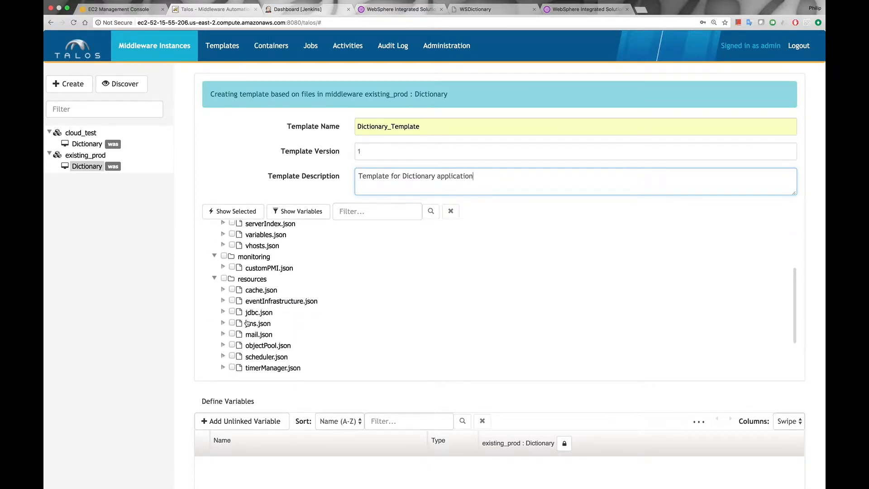
{"action": "scroll", "coordinate": [247, 322], "scroll_direction": "up", "scroll_amount": 2}
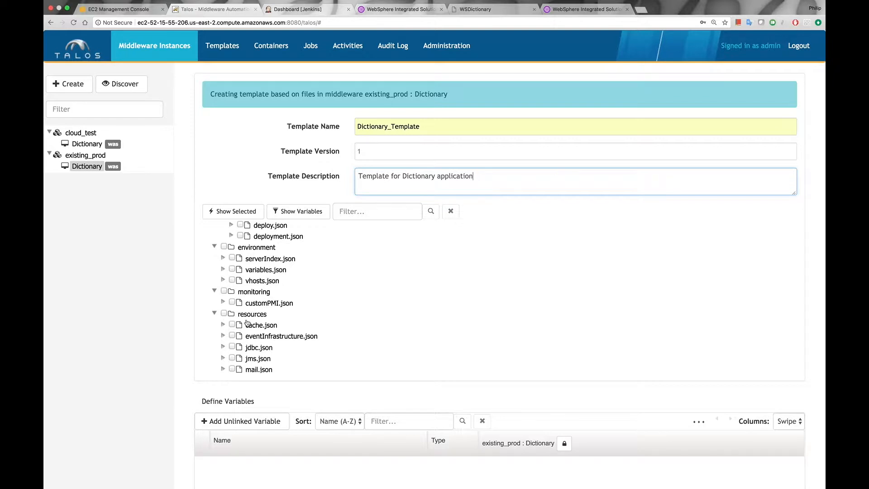
- Compare the existing_prod Dictionary instance with Blank Cell, keeping all the proposed topology scope mappings
{"action": "left_click", "coordinate": [86, 167]}
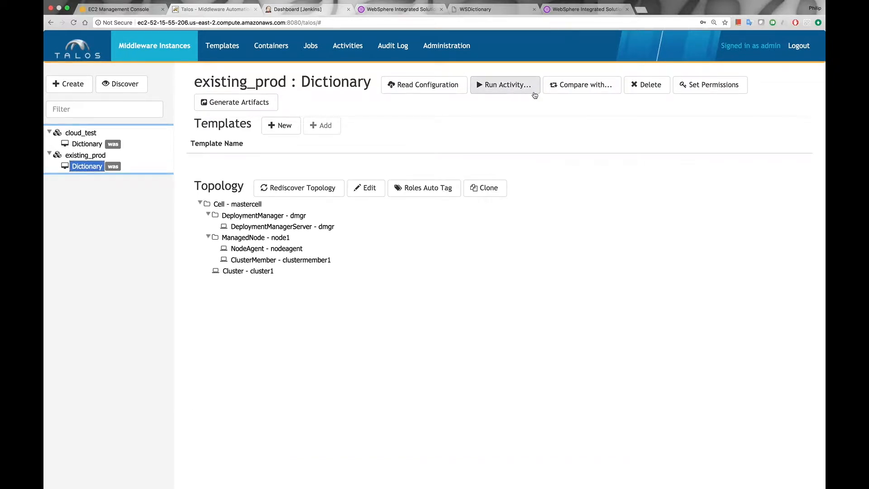
{"action": "left_click", "coordinate": [585, 87]}
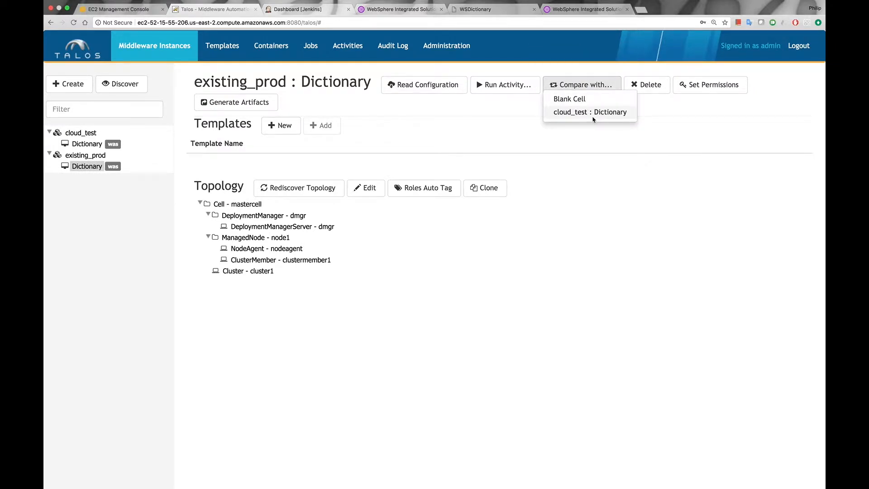
{"action": "left_click", "coordinate": [580, 101]}
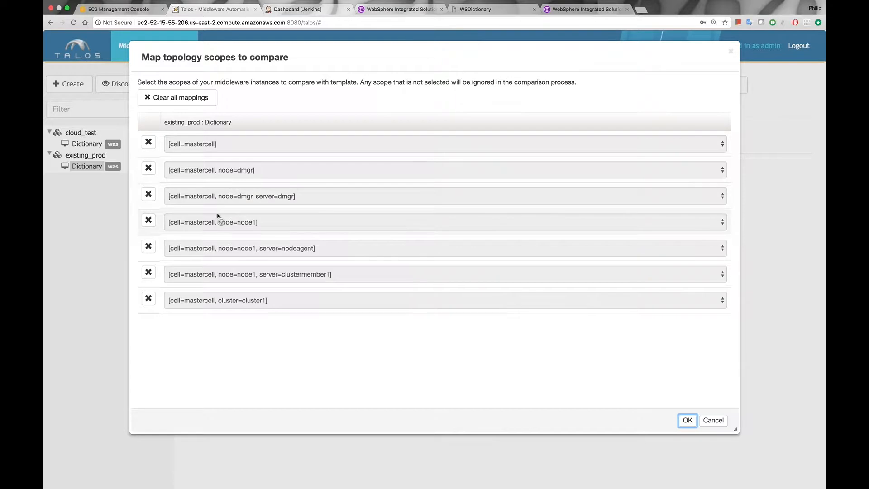
{"action": "left_click", "coordinate": [687, 420]}
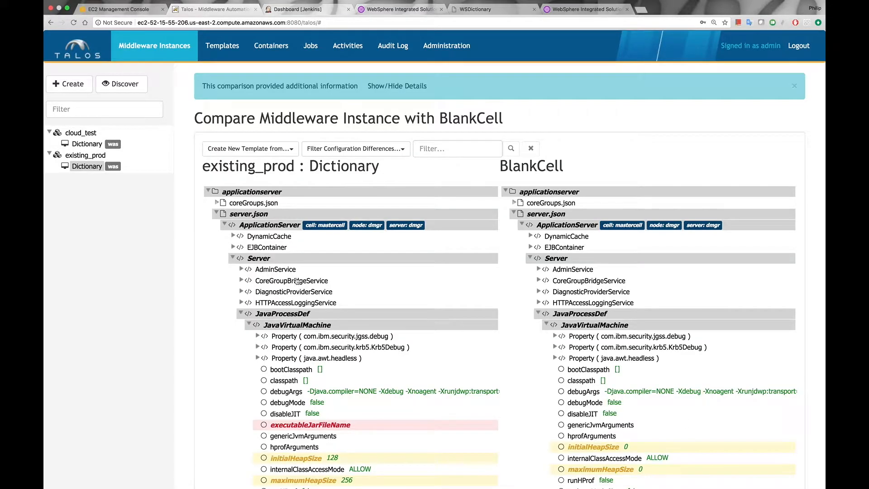
- Collapse the comparison's top-level folders and filter the configuration differences to items found only in existing_prod : Dictionary
{"action": "left_click", "coordinate": [208, 191]}
{"action": "left_click", "coordinate": [208, 247]}
{"action": "left_click", "coordinate": [208, 258]}
{"action": "left_click", "coordinate": [208, 269]}
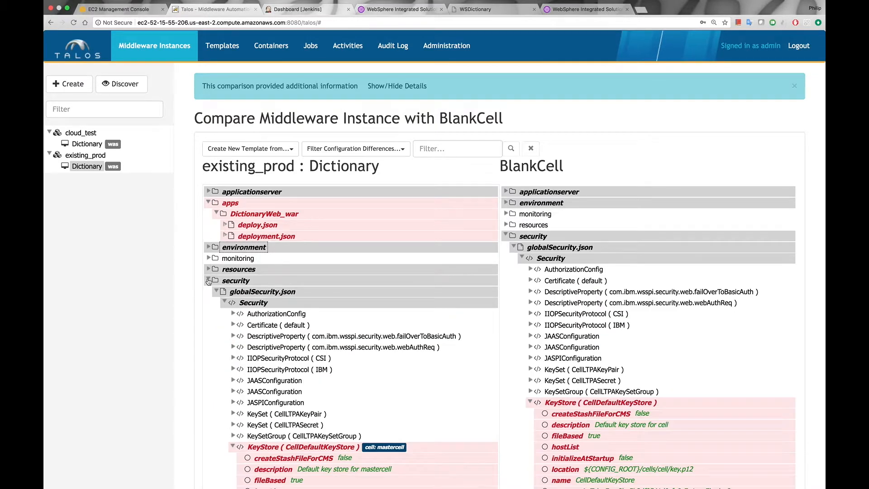
{"action": "left_click", "coordinate": [208, 280]}
{"action": "left_click", "coordinate": [208, 202]}
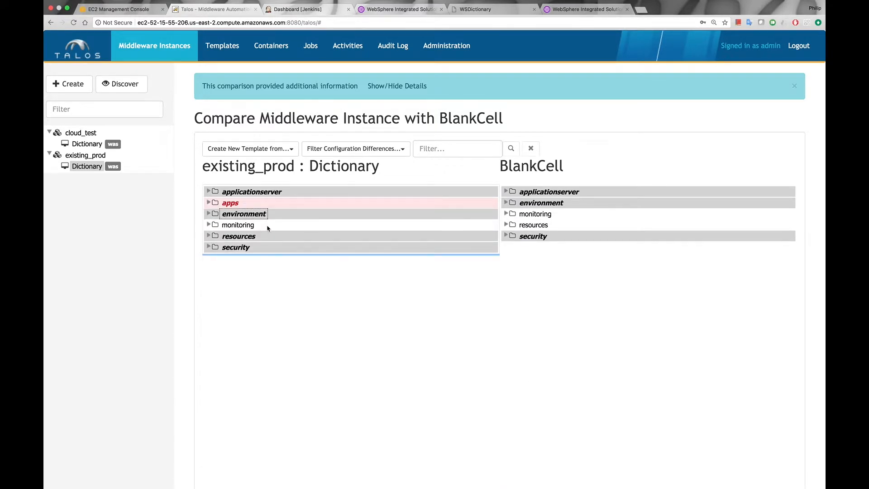
{"action": "left_click", "coordinate": [325, 150]}
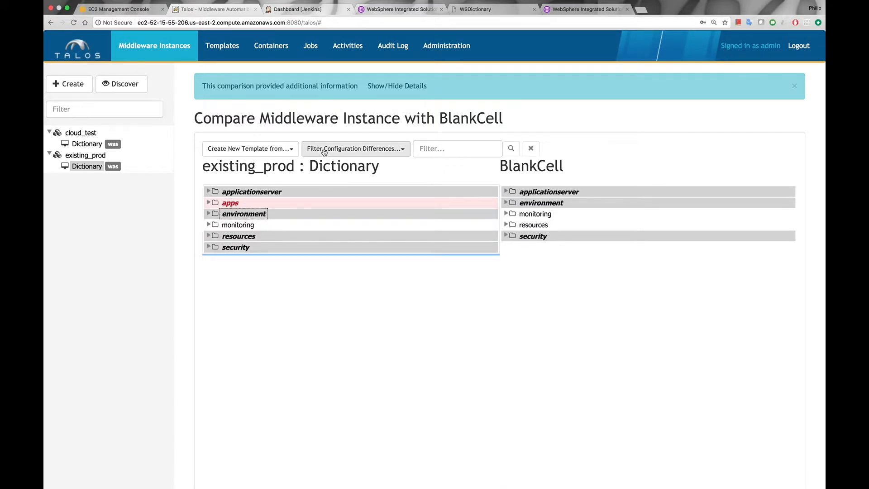
{"action": "left_click", "coordinate": [330, 176]}
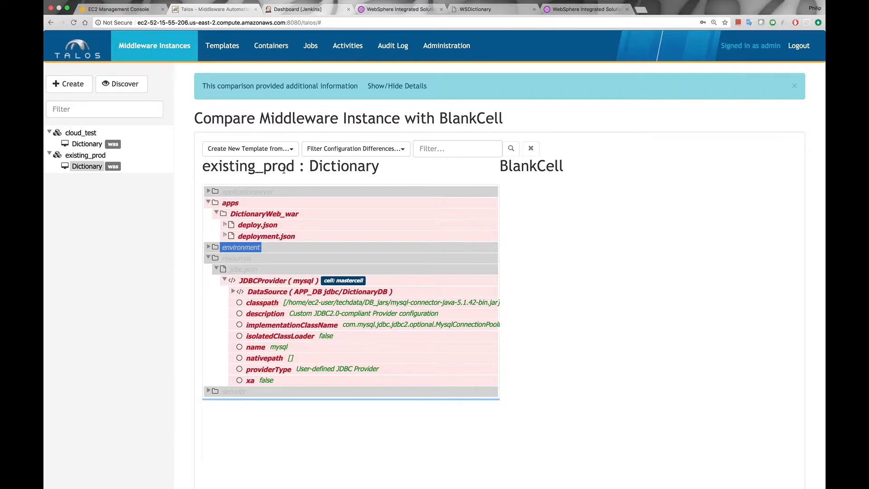
- Create a new template named Dictionary from all existing_prod : Dictionary differences
{"action": "left_click", "coordinate": [290, 149]}
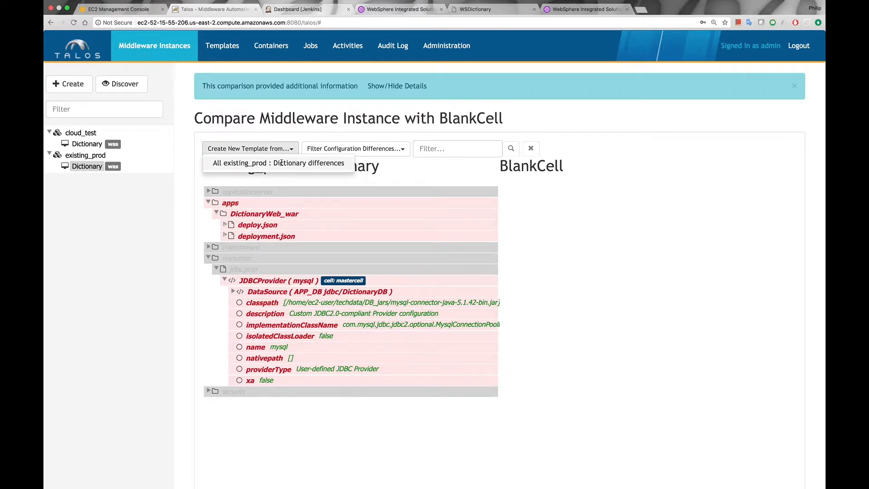
{"action": "left_click", "coordinate": [281, 163]}
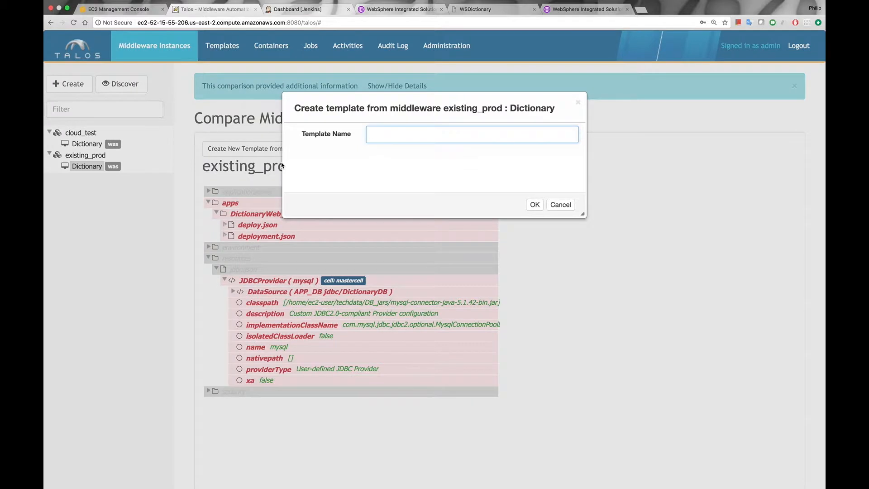
{"action": "left_click", "coordinate": [535, 205]}
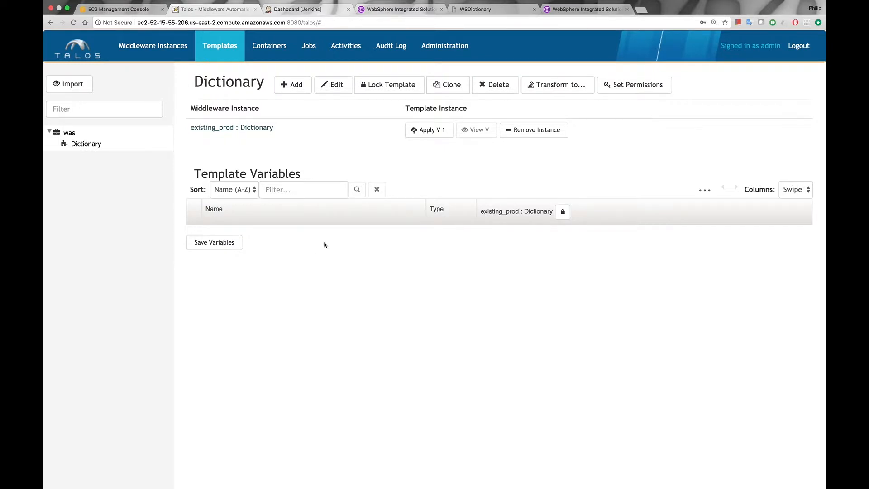
- Open the Dictionary template for editing and expand apps down to the entries of deploy.json
{"action": "left_click", "coordinate": [335, 86]}
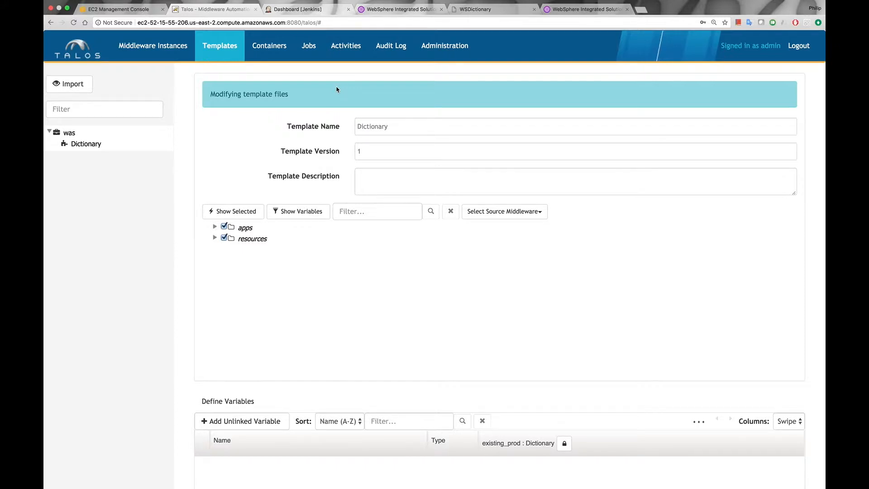
{"action": "left_click", "coordinate": [215, 227]}
{"action": "left_click", "coordinate": [223, 238]}
{"action": "left_click", "coordinate": [231, 249]}
{"action": "scroll", "coordinate": [231, 251], "scroll_direction": "down", "scroll_amount": 3}
- Expand resources through jdbc.json, JDBCProvider (mysql) and its DataSource to list the J2EEResourcePropertySet entries
{"action": "left_click", "coordinate": [214, 264]}
{"action": "scroll", "coordinate": [213, 269], "scroll_direction": "down", "scroll_amount": 2}
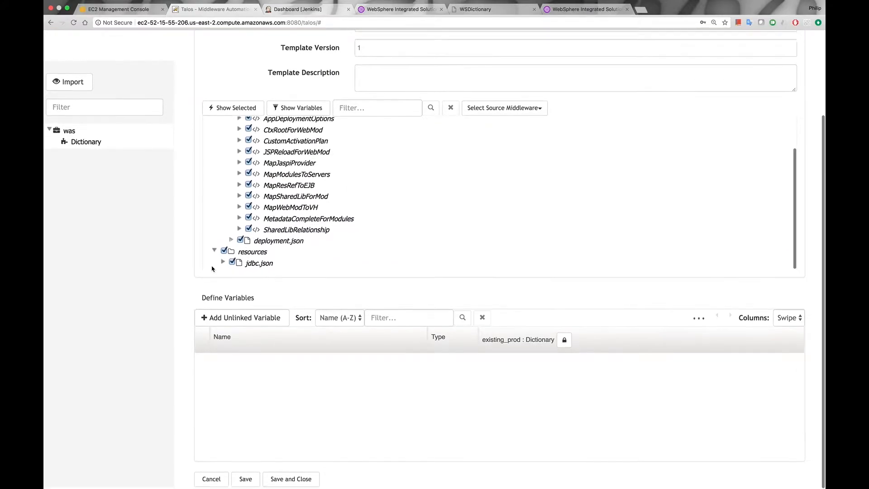
{"action": "left_click", "coordinate": [223, 265]}
{"action": "scroll", "coordinate": [224, 266], "scroll_direction": "down", "scroll_amount": 2}
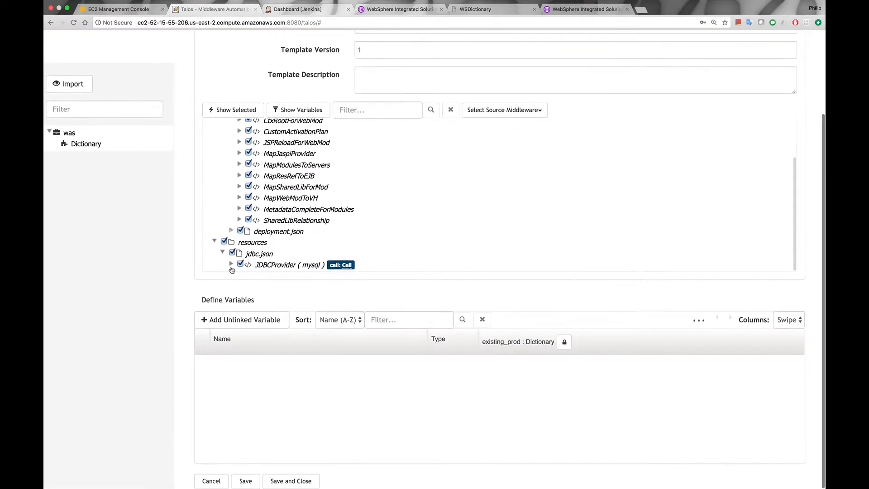
{"action": "left_click", "coordinate": [230, 263]}
{"action": "scroll", "coordinate": [231, 267], "scroll_direction": "down", "scroll_amount": 3}
{"action": "left_click", "coordinate": [239, 194]}
{"action": "left_click", "coordinate": [247, 216]}
{"action": "scroll", "coordinate": [253, 192], "scroll_direction": "down", "scroll_amount": 2}
- Filter the template files for serverName and expand the J2EEResourceProperty (serverName) entry
{"action": "left_click", "coordinate": [370, 107]}
{"action": "type", "text": "serverName"}
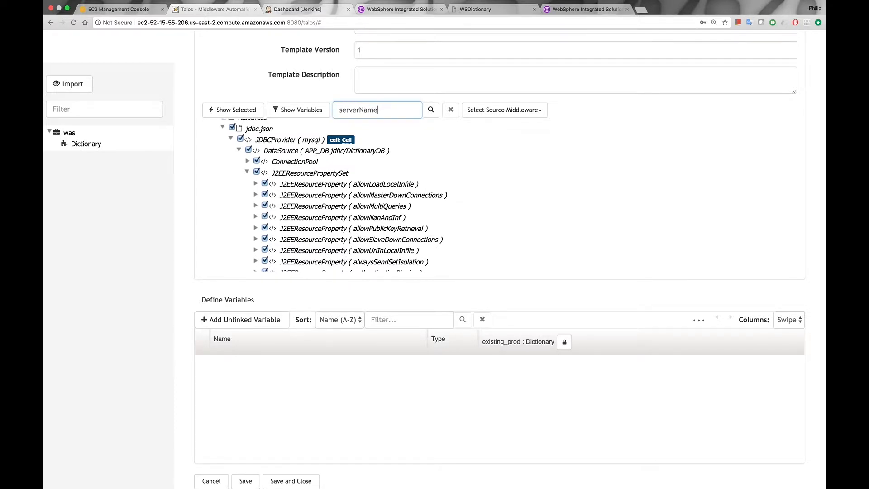
{"action": "key", "text": "Return"}
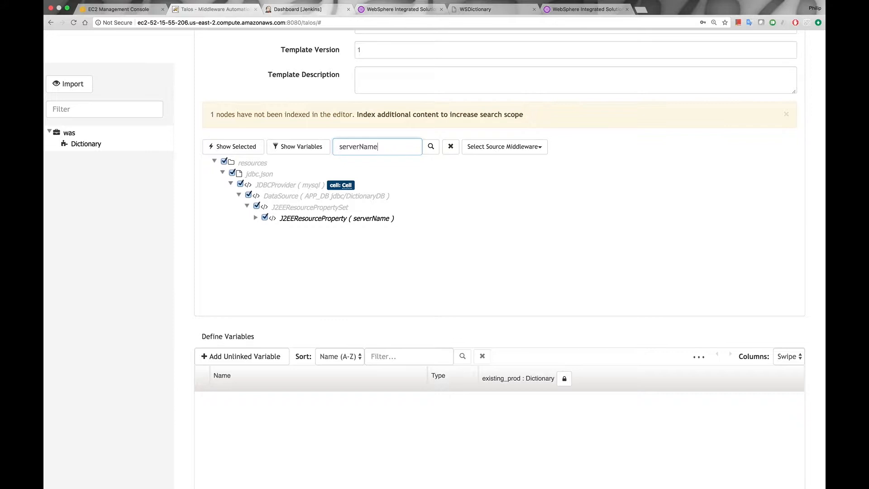
{"action": "left_click", "coordinate": [256, 217]}
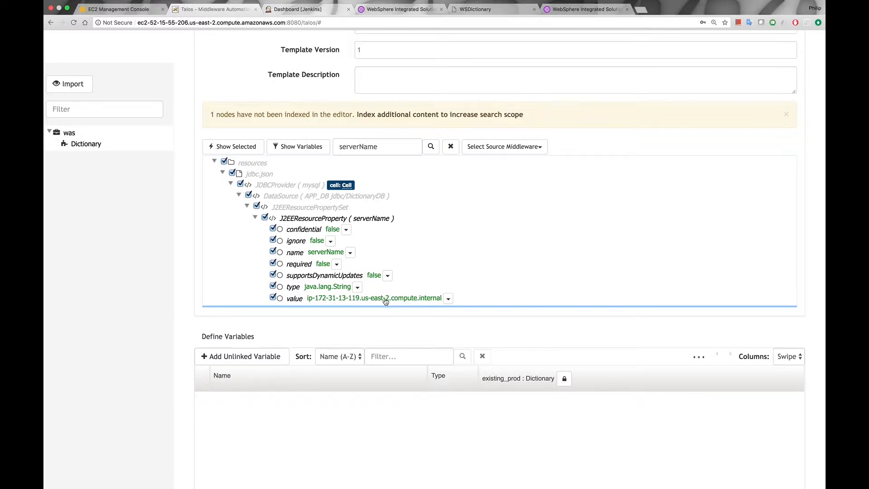
- Create a variable named serverName from the value attribute of the serverName resource property
{"action": "left_click", "coordinate": [448, 299]}
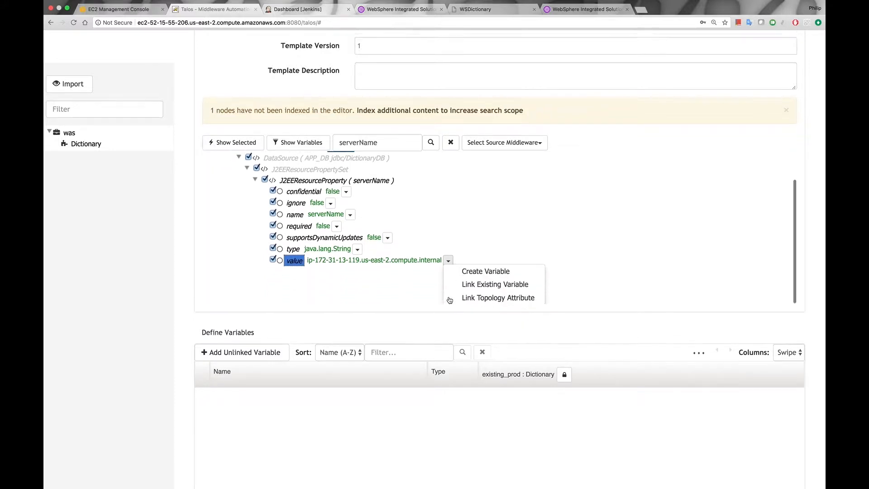
{"action": "left_click", "coordinate": [471, 262]}
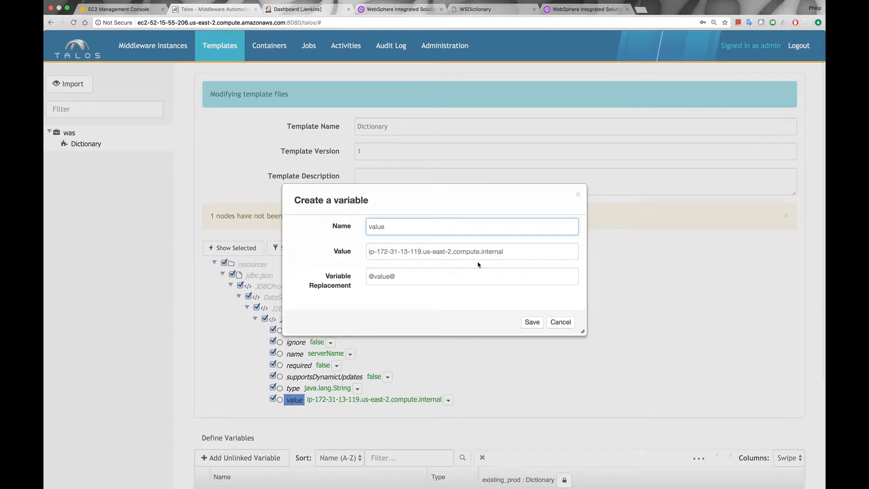
{"action": "key", "text": "BackSpace"}
{"action": "key", "text": "BackSpace"}
{"action": "key", "text": "BackSpace"}
{"action": "key", "text": "BackSpace"}
{"action": "type", "text": "serverName"}
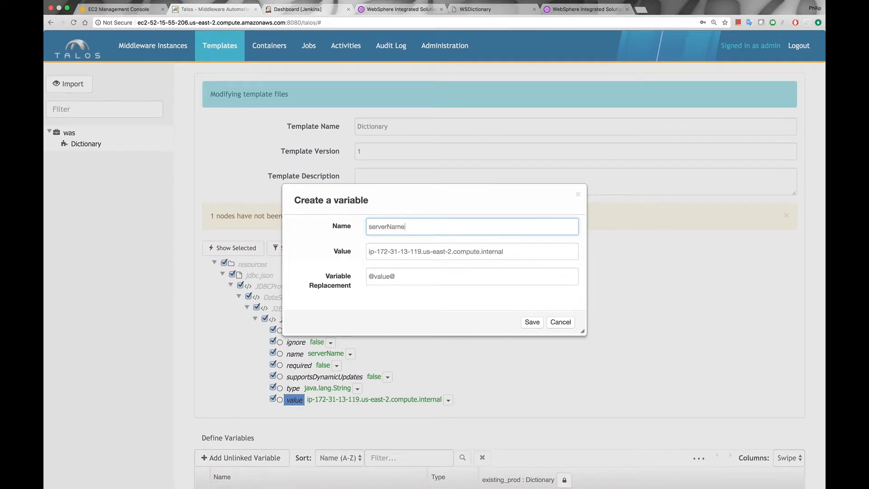
{"action": "key", "text": "Tab"}
{"action": "left_click", "coordinate": [532, 322]}
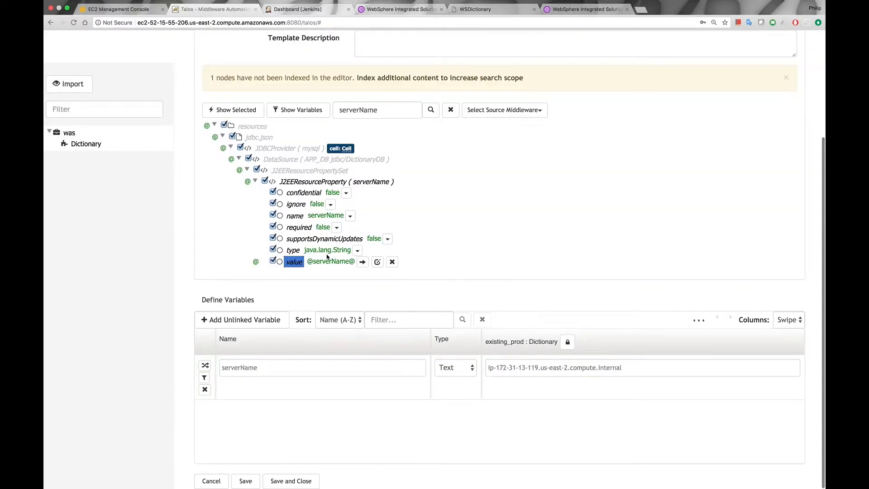
- Filter the template files for url and expand the lowercase J2EEResourceProperty (url) entry
{"action": "left_click_drag", "start_coordinate": [389, 111], "coordinate": [329, 107]}
{"action": "type", "text": "url"}
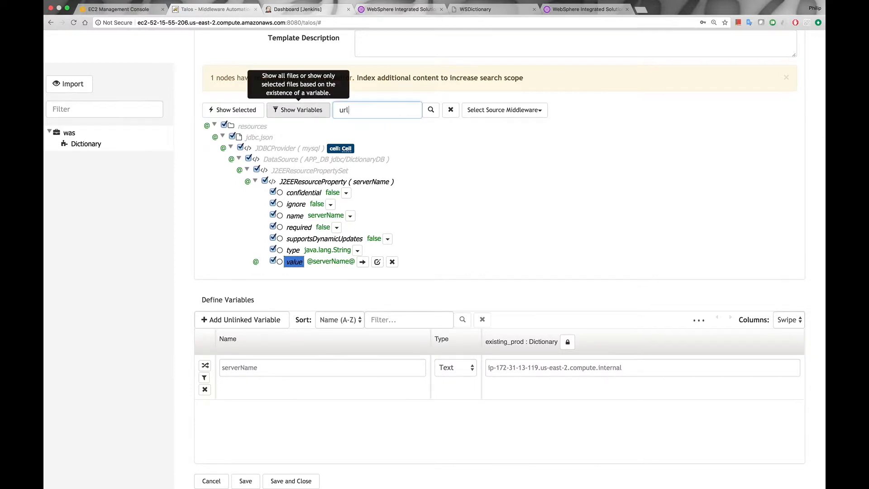
{"action": "left_click", "coordinate": [256, 226]}
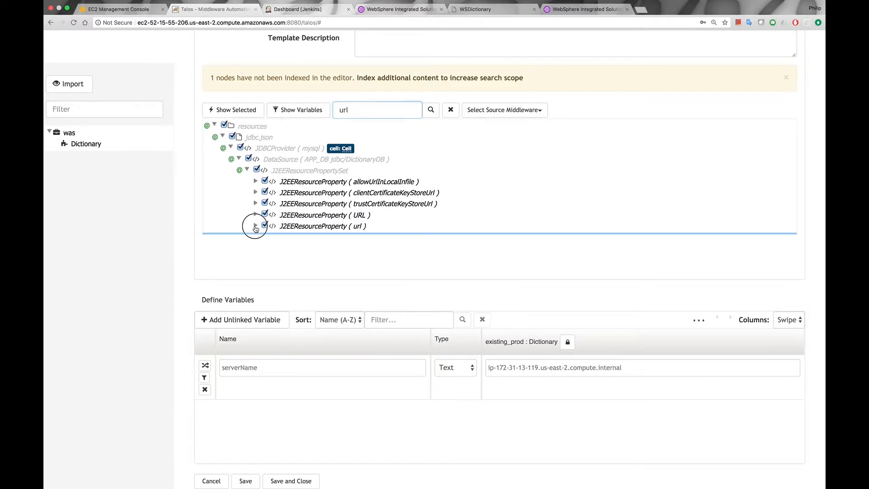
{"action": "scroll", "coordinate": [337, 234], "scroll_direction": "down", "scroll_amount": 1}
{"action": "scroll", "coordinate": [337, 234], "scroll_direction": "down", "scroll_amount": 1}
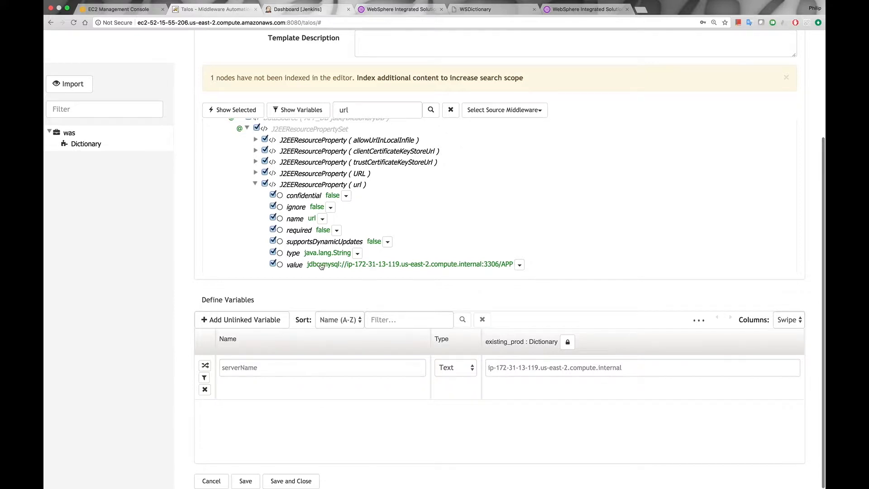
{"action": "left_click", "coordinate": [521, 266]}
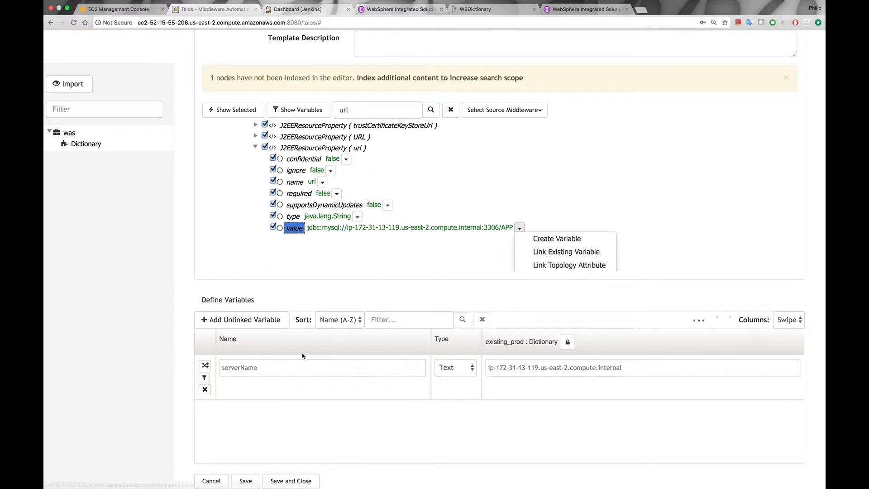
{"action": "left_click", "coordinate": [565, 252]}
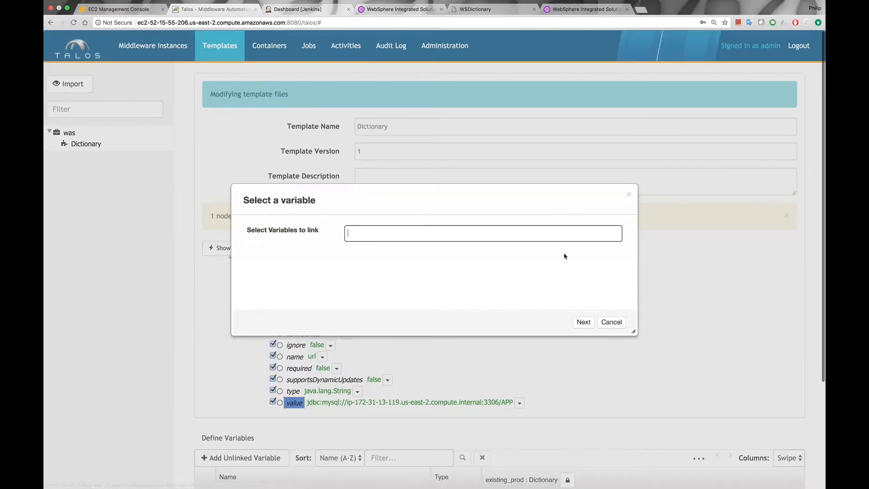
{"action": "type", "text": "serv"}
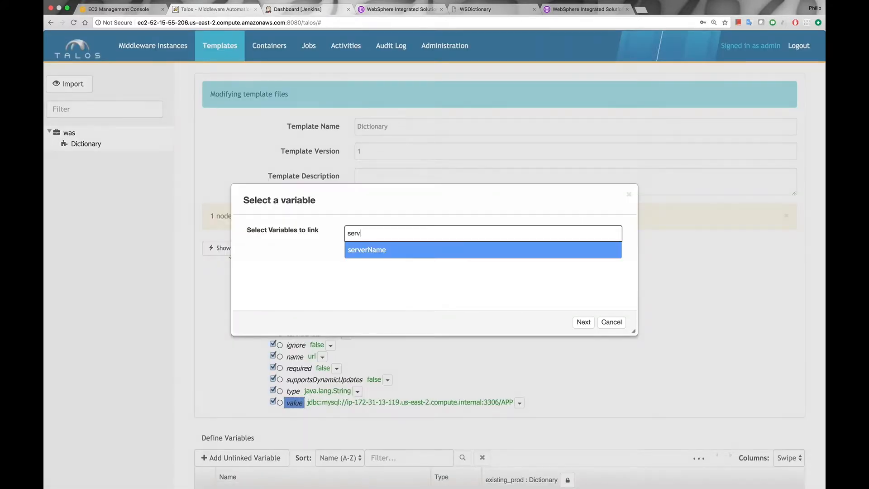
{"action": "left_click", "coordinate": [352, 261]}
{"action": "left_click", "coordinate": [580, 322]}
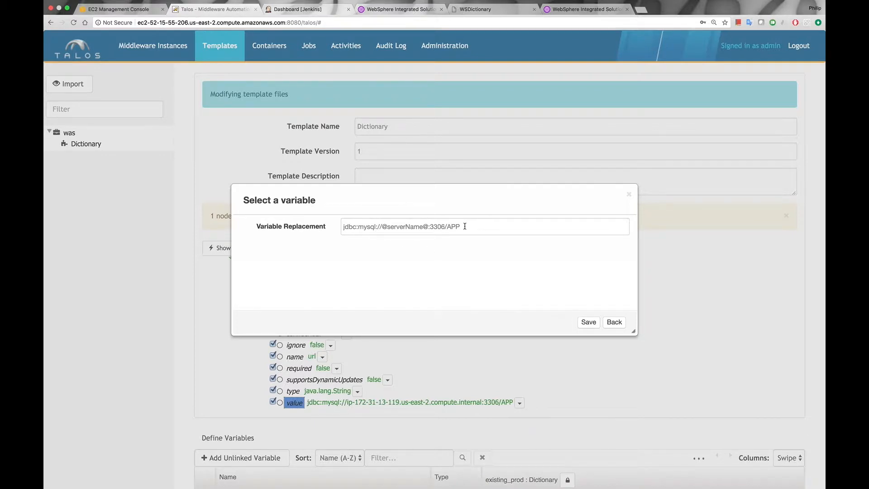
{"action": "left_click", "coordinate": [589, 322]}
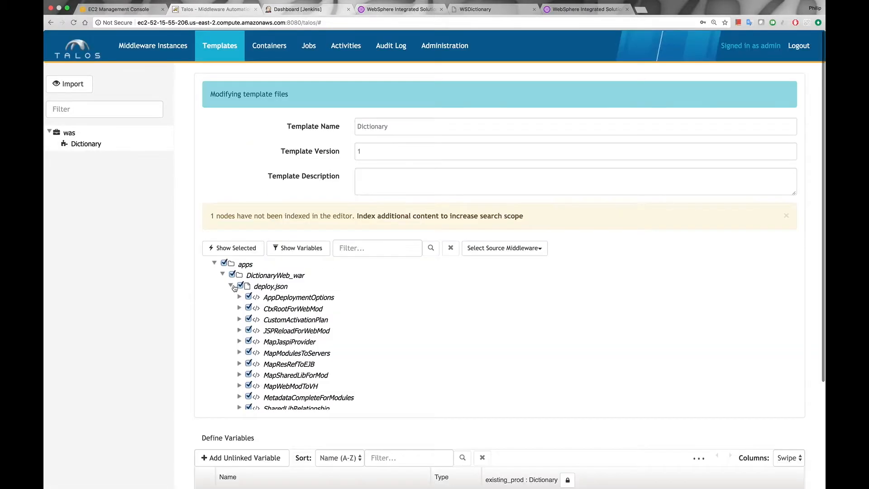
- Filter the template files for cell and expand AppDeploymentOptions and its Entry to reach installed.ear.destination
{"action": "left_click", "coordinate": [366, 247]}
{"action": "type", "text": "cell"}
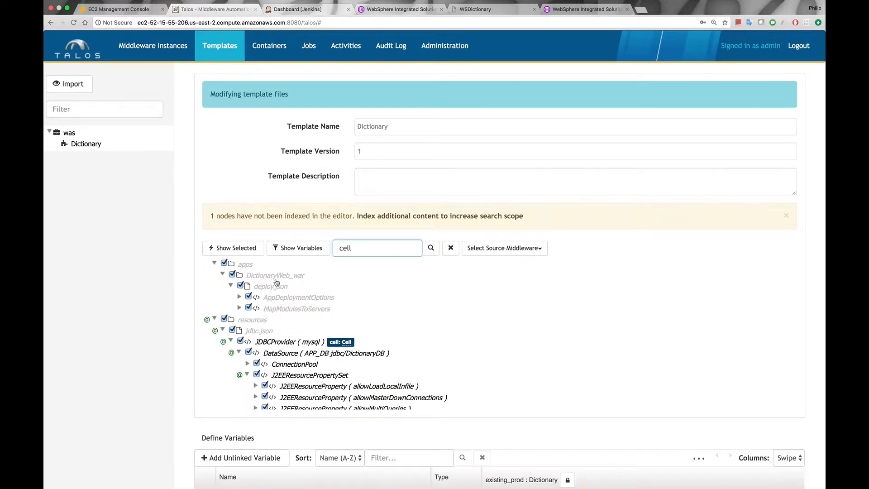
{"action": "left_click", "coordinate": [239, 297]}
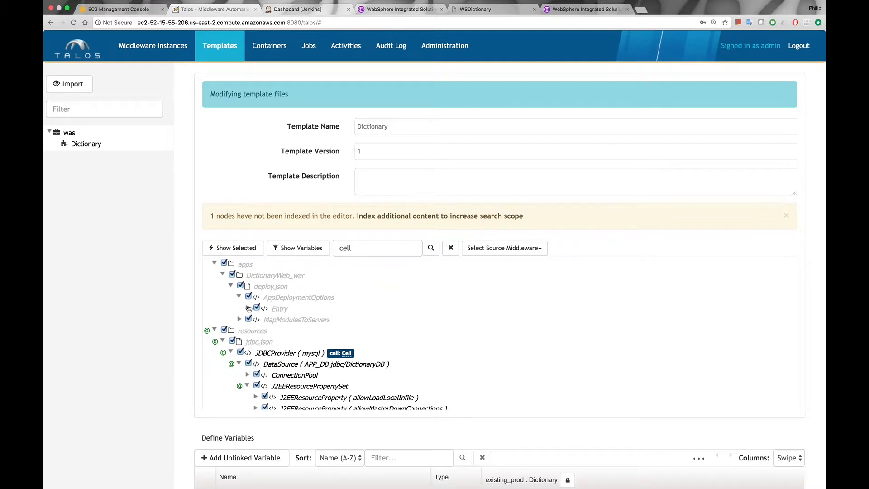
{"action": "left_click", "coordinate": [247, 308]}
{"action": "scroll", "coordinate": [249, 309], "scroll_direction": "down", "scroll_amount": 1}
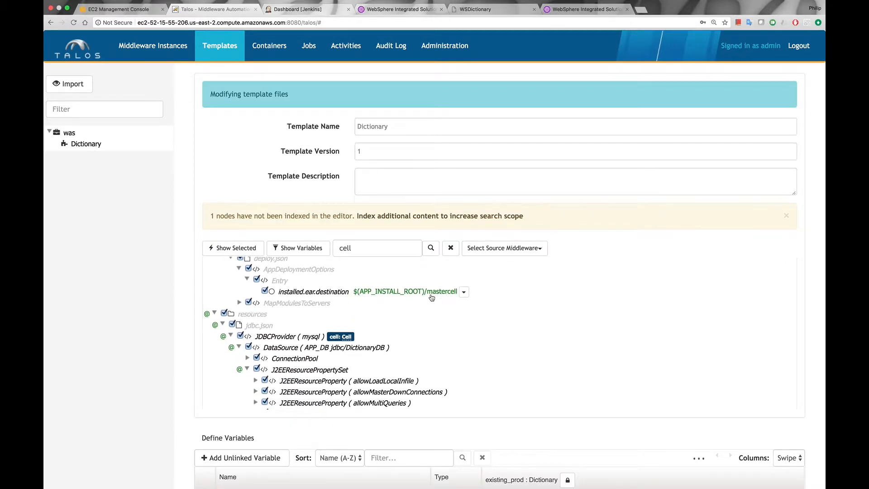
{"action": "left_click", "coordinate": [465, 293]}
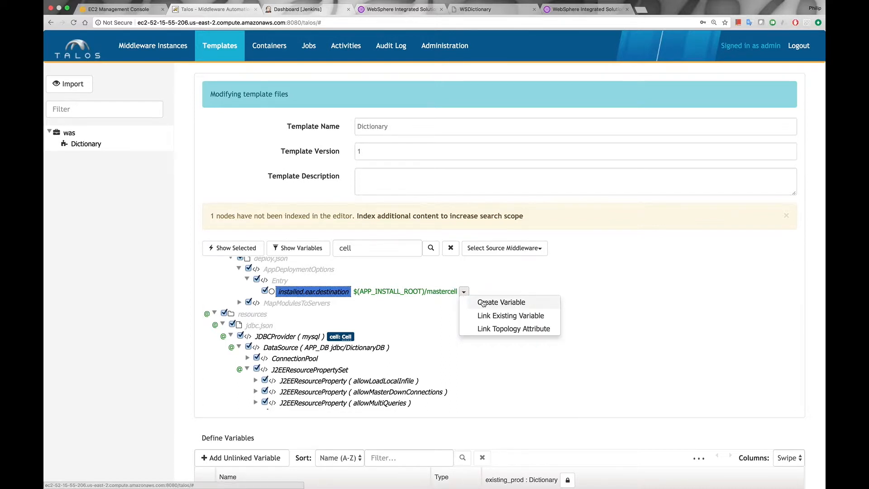
{"action": "left_click", "coordinate": [484, 303]}
{"action": "triple_click", "coordinate": [441, 230]}
{"action": "type", "text": "cellname"}
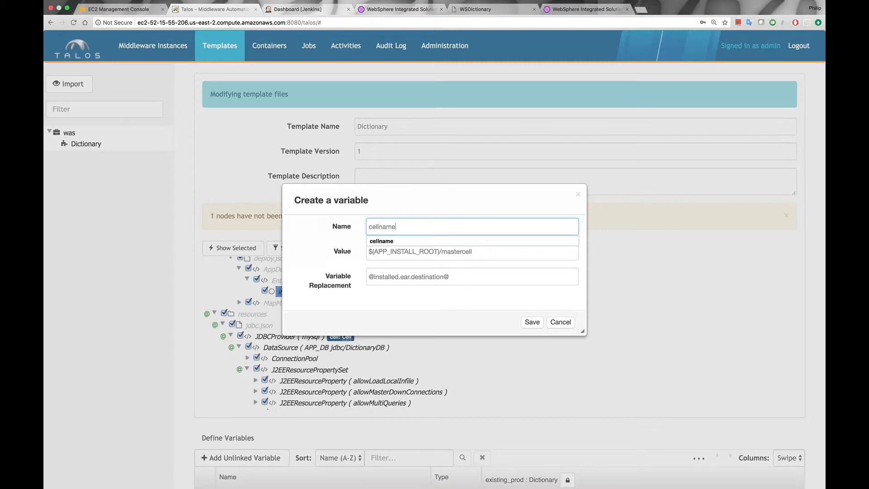
{"action": "left_click", "coordinate": [532, 322]}
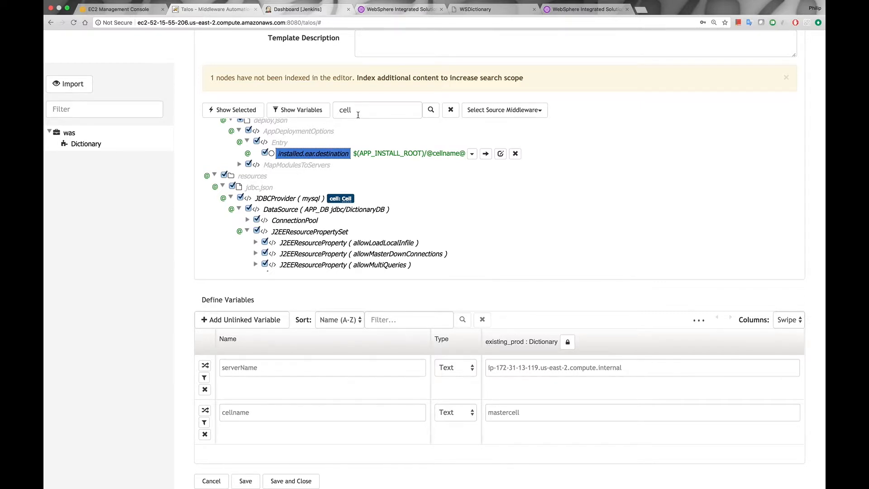
{"action": "left_click", "coordinate": [238, 166]}
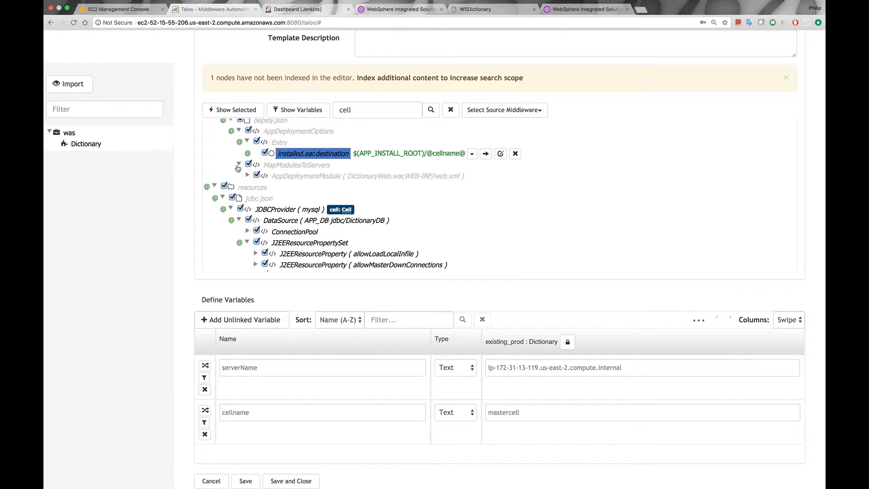
{"action": "left_click", "coordinate": [248, 176]}
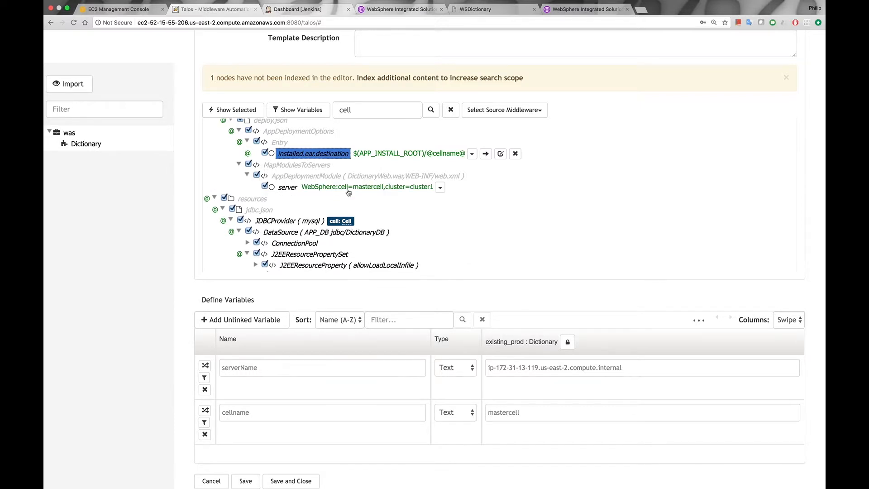
{"action": "left_click", "coordinate": [440, 187]}
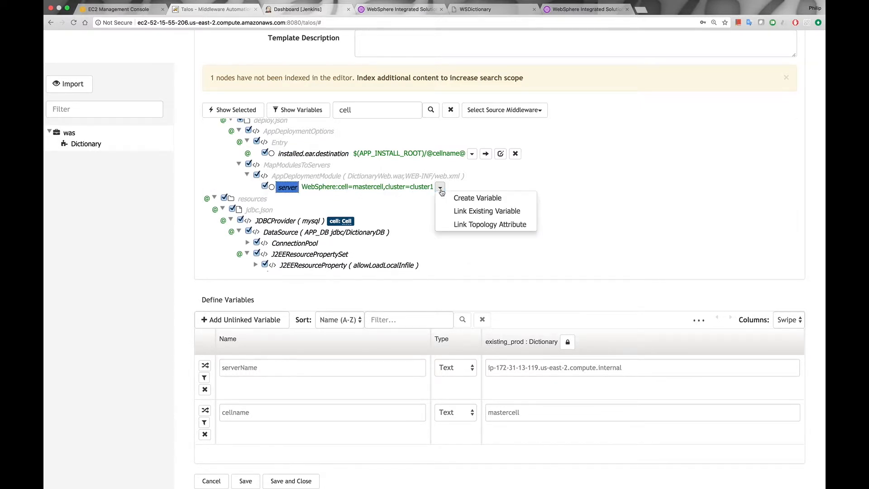
{"action": "left_click", "coordinate": [483, 211]}
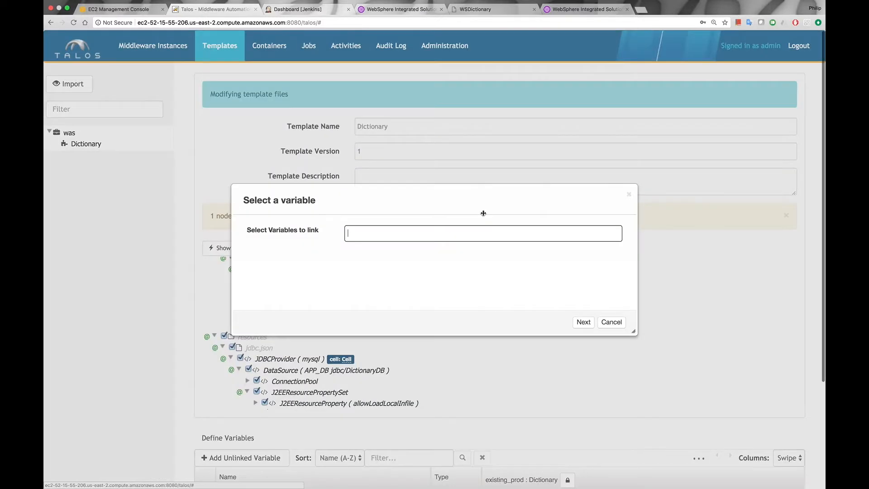
{"action": "type", "text": "cell"}
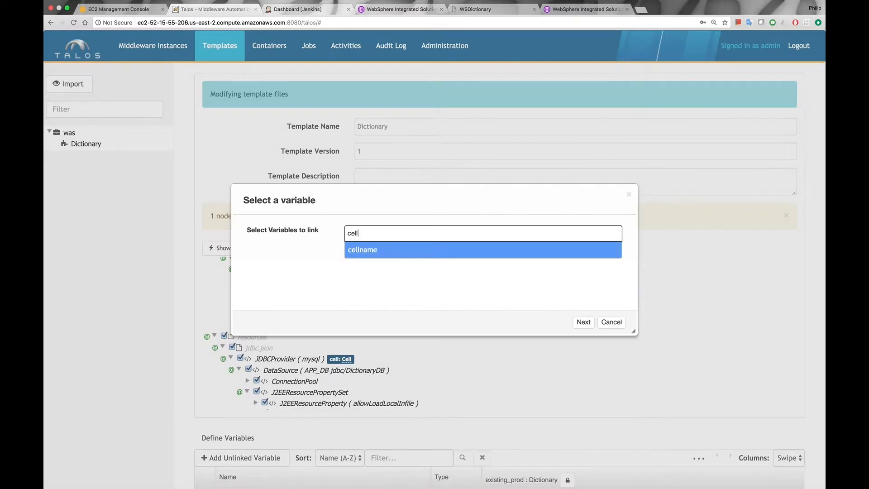
{"action": "left_click", "coordinate": [366, 255]}
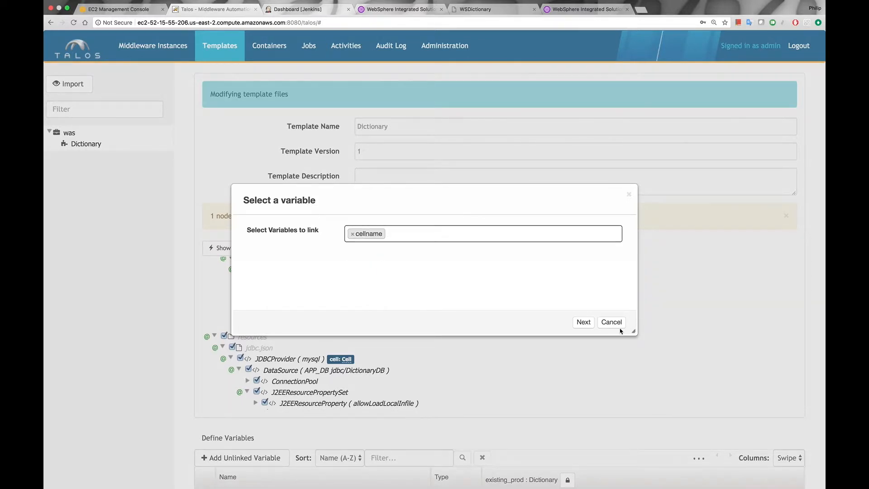
{"action": "left_click", "coordinate": [583, 323]}
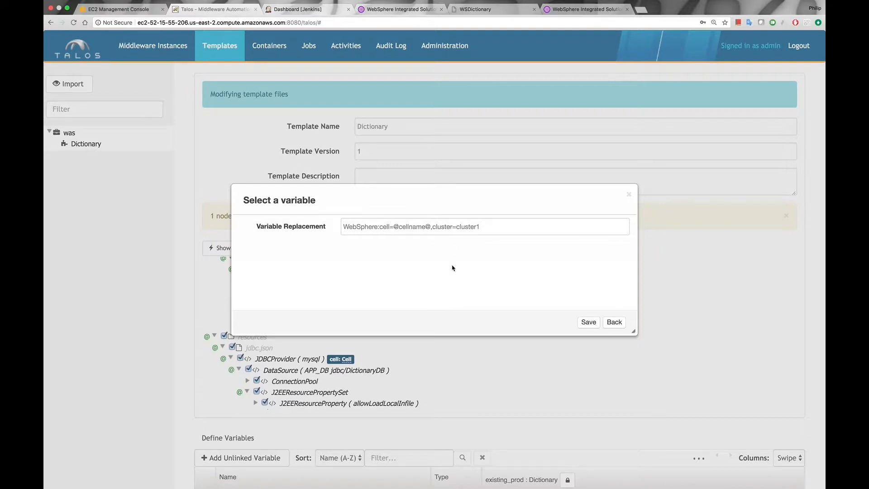
{"action": "left_click", "coordinate": [589, 322]}
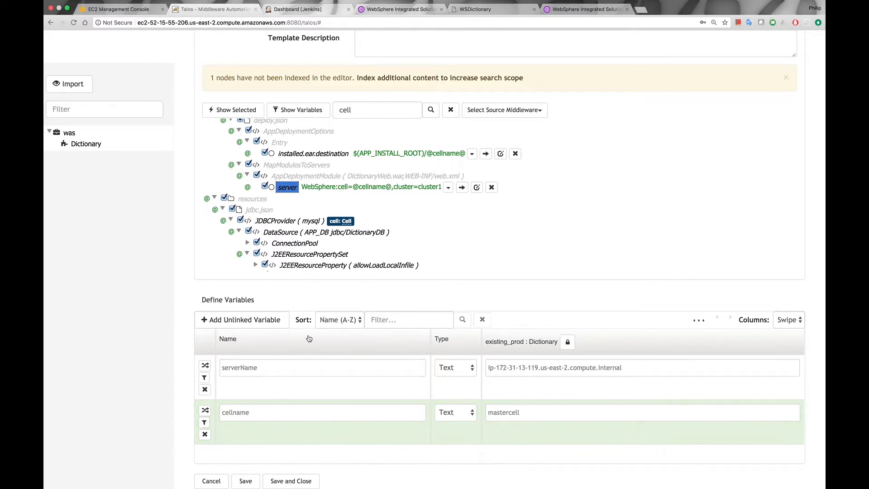
- Save the Dictionary template with its cellname and serverName variables and close the editor
{"action": "scroll", "coordinate": [309, 338], "scroll_direction": "up", "scroll_amount": 2}
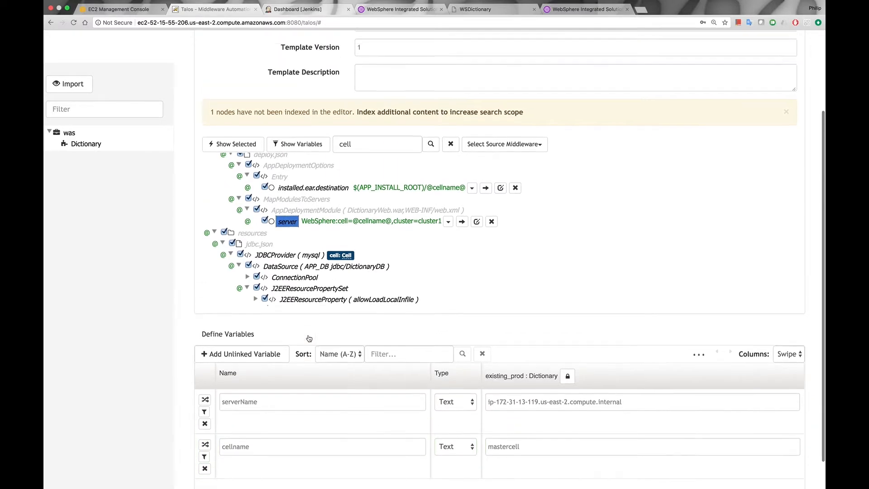
{"action": "scroll", "coordinate": [309, 339], "scroll_direction": "down", "scroll_amount": 4}
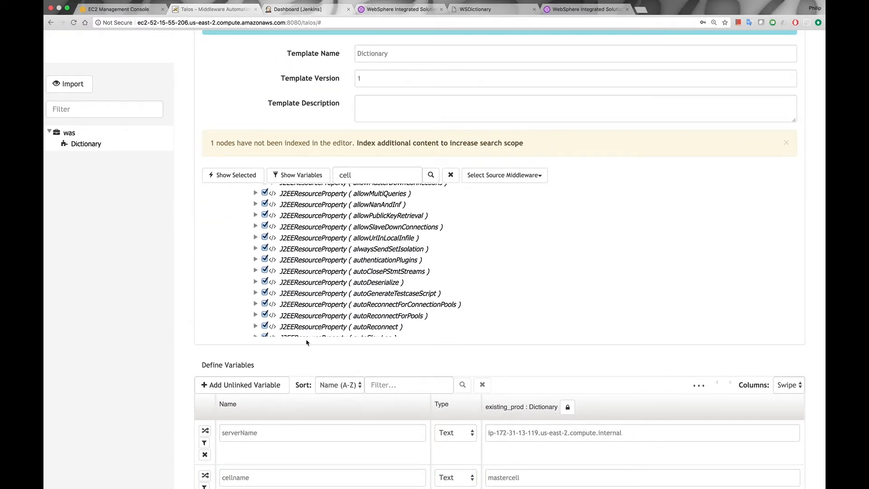
{"action": "scroll", "coordinate": [254, 387], "scroll_direction": "down", "scroll_amount": 2}
{"action": "left_click", "coordinate": [291, 481]}
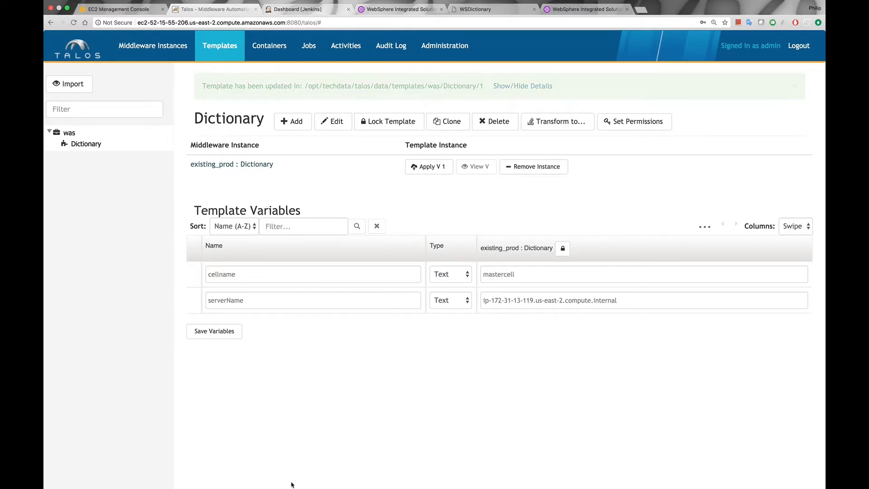
- Open the Dictionary middleware instance under cloud_test and add the existing Dictionary template to it
{"action": "left_click", "coordinate": [156, 47]}
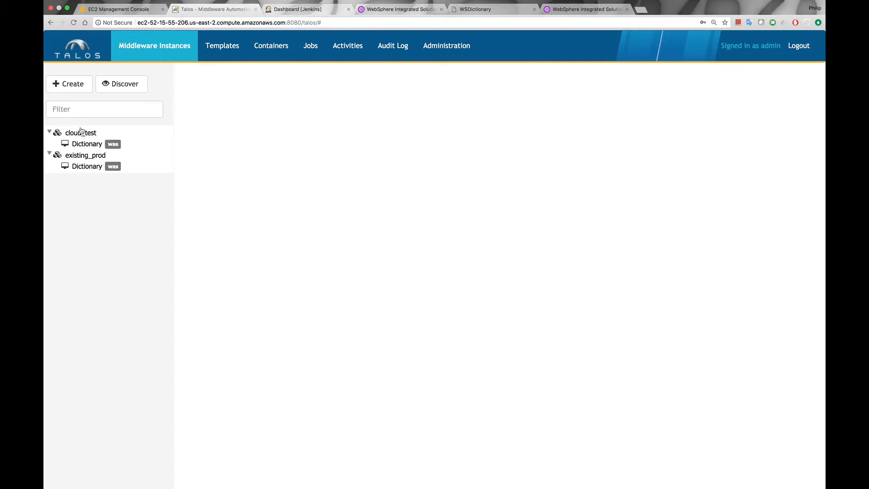
{"action": "left_click", "coordinate": [89, 144]}
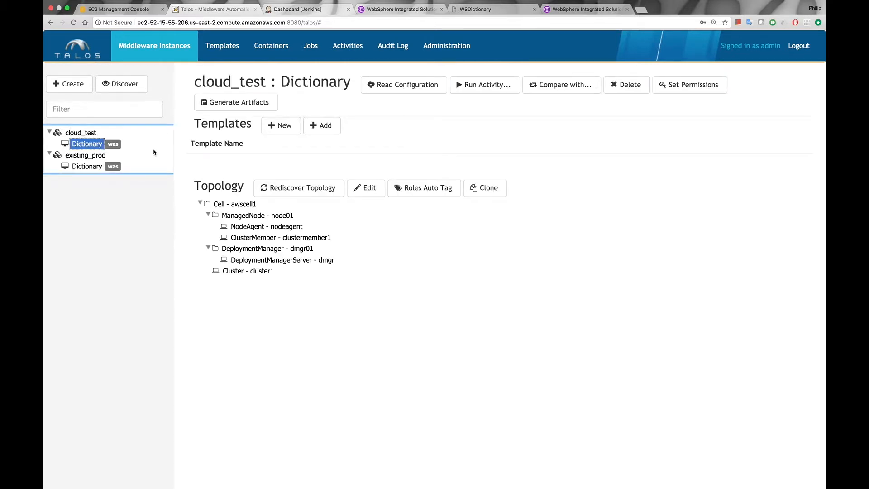
{"action": "left_click", "coordinate": [293, 131]}
{"action": "left_click", "coordinate": [328, 126]}
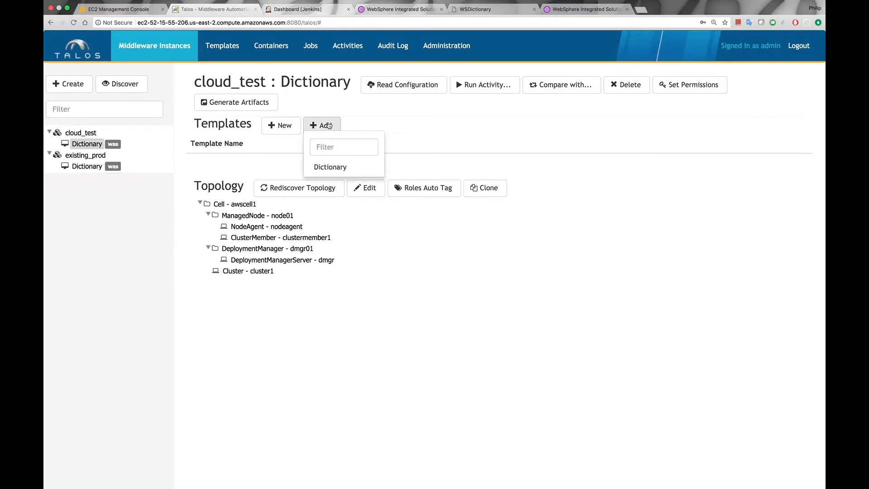
{"action": "left_click", "coordinate": [341, 167]}
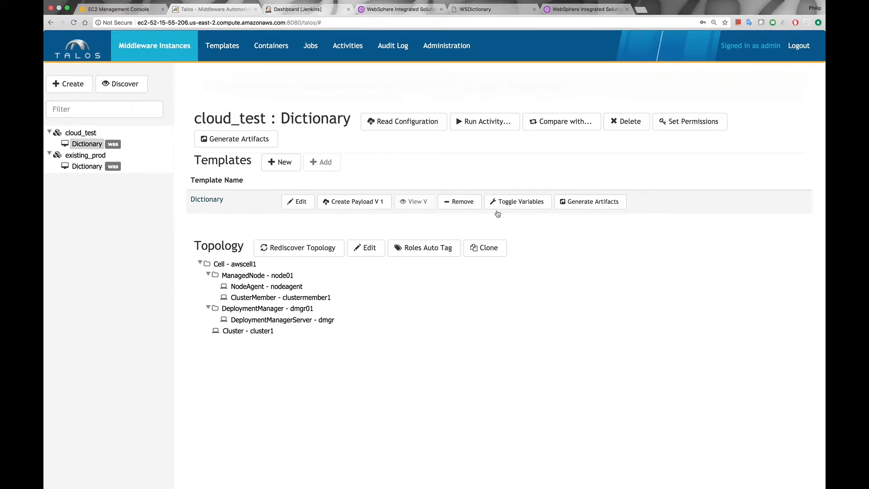
- Show the template's variables for cloud_test and set cellname to awscell1 and serverName to ip-172-31-23-79.us-east-2.compute.internal
{"action": "left_click", "coordinate": [518, 204]}
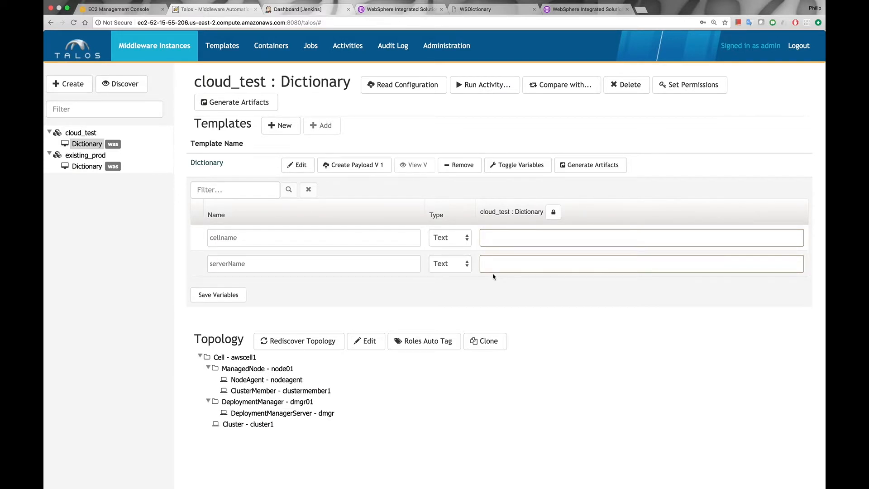
{"action": "left_click", "coordinate": [500, 242]}
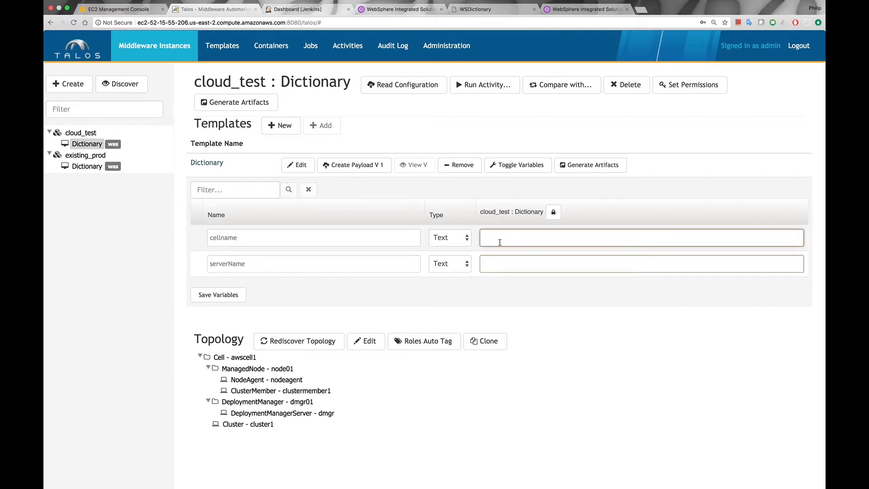
{"action": "type", "text": "awscell1"}
{"action": "left_click", "coordinate": [508, 264]}
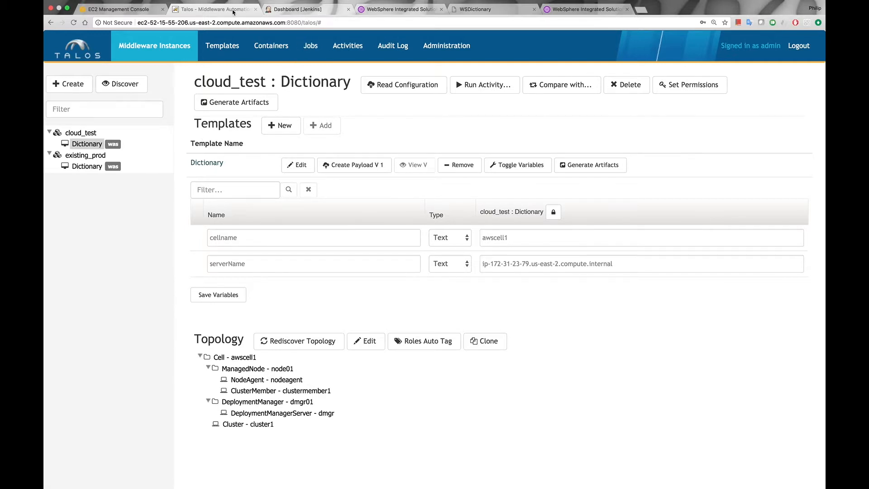
- Switch to Jenkins and schedule a build of the cloud_test-Dictionary_Configure job
{"action": "left_click", "coordinate": [279, 10]}
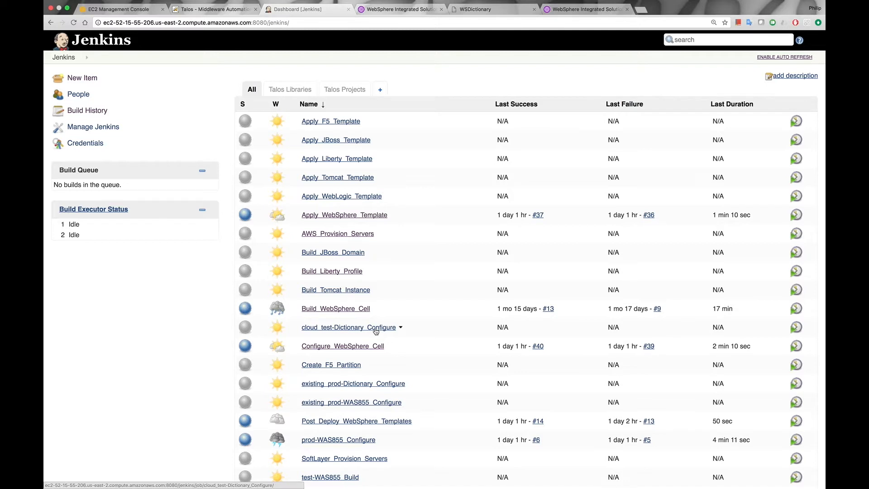
{"action": "left_click", "coordinate": [796, 327]}
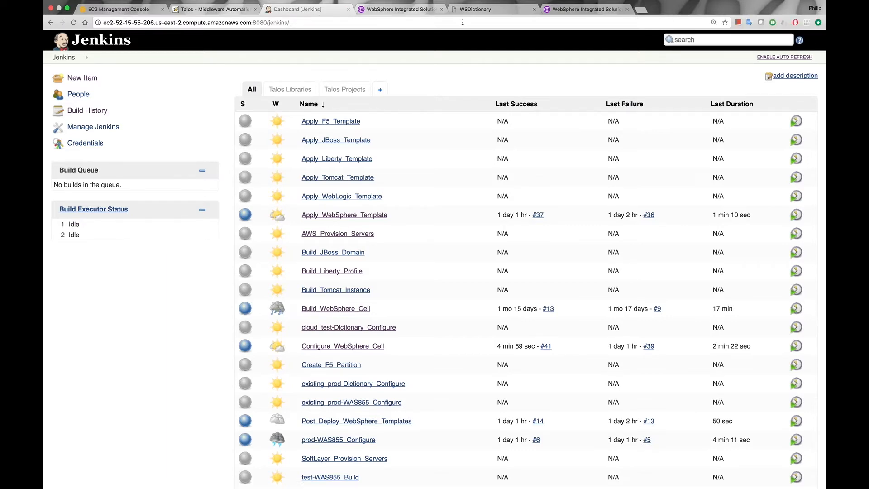
- Switch to the WebSphere console of the awscell1 cell and list all its applications to check the deployment
{"action": "left_click", "coordinate": [574, 9]}
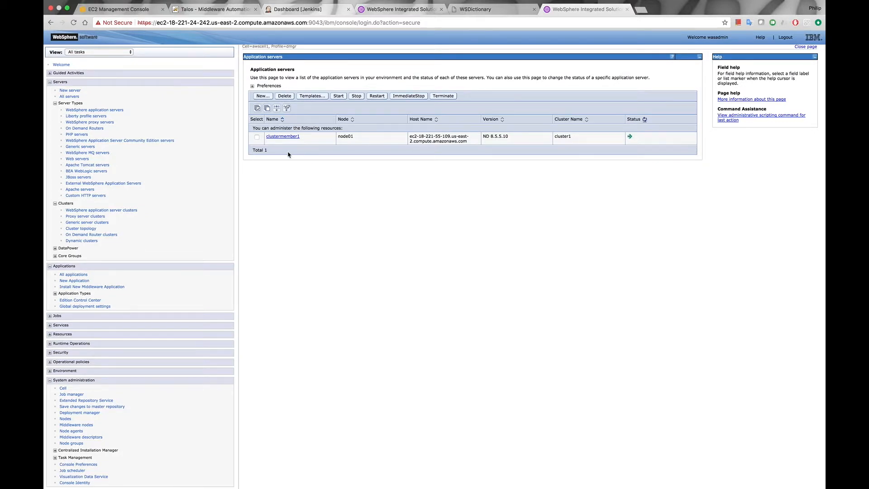
{"action": "left_click", "coordinate": [76, 275]}
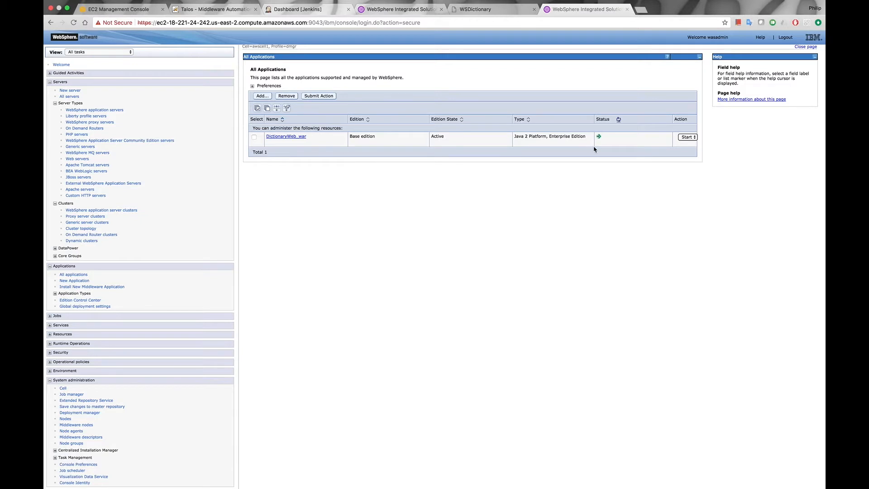
- Open the cloud test cell's WSDictionary application on port 9080 in a new browser tab and look up the words Talos and IBM
{"action": "left_click", "coordinate": [641, 9]}
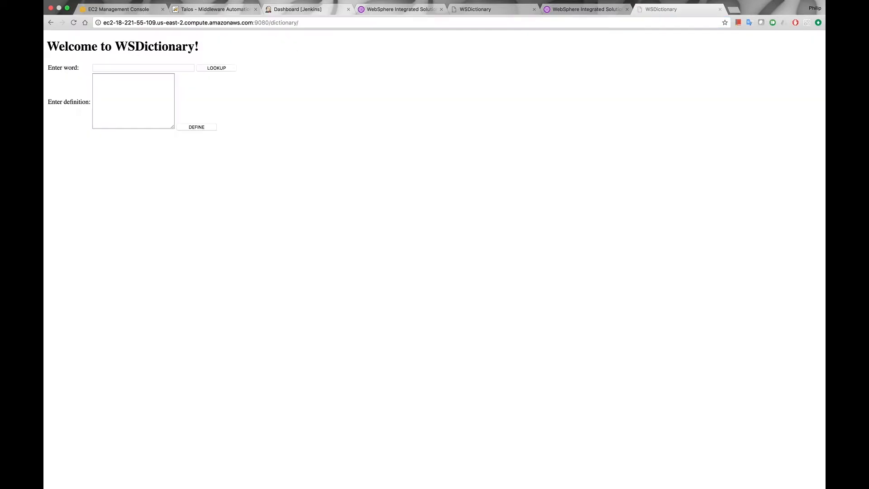
{"action": "left_click", "coordinate": [143, 68]}
{"action": "type", "text": "Talos"}
{"action": "left_click", "coordinate": [212, 69]}
{"action": "left_click", "coordinate": [136, 84]}
{"action": "key", "text": "BackSpace"}
{"action": "key", "text": "BackSpace"}
{"action": "key", "text": "BackSpace"}
{"action": "key", "text": "BackSpace"}
{"action": "key", "text": "BackSpace"}
{"action": "type", "text": "IBM"}
{"action": "left_click", "coordinate": [215, 85]}
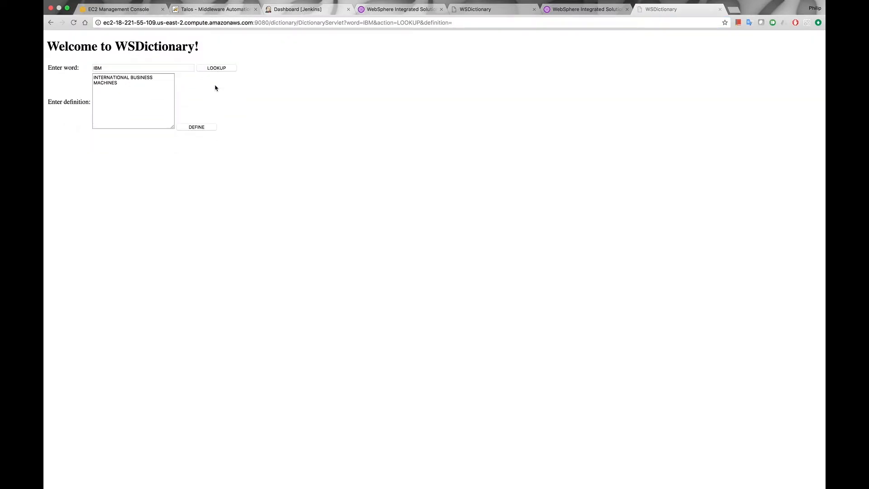
- Switch to the WebSphere console of the mastercell cell and list its WebSphere variables to check required_variable
{"action": "left_click", "coordinate": [222, 11]}
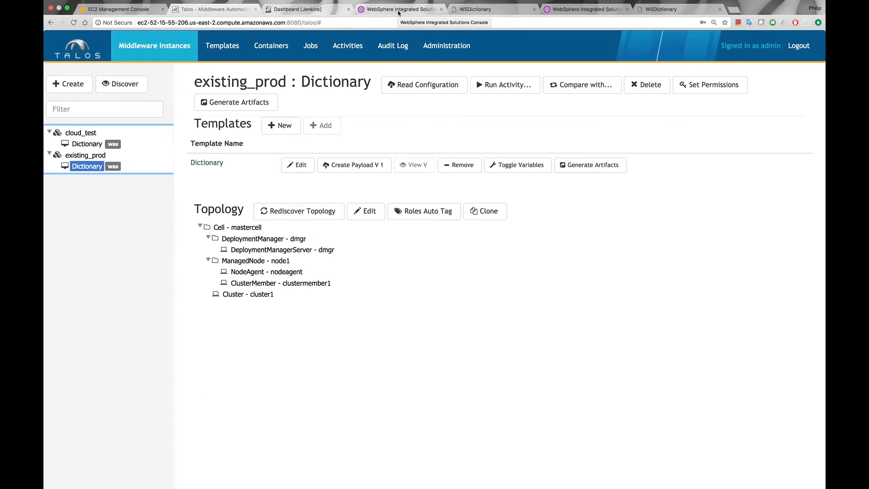
{"action": "left_click", "coordinate": [399, 10]}
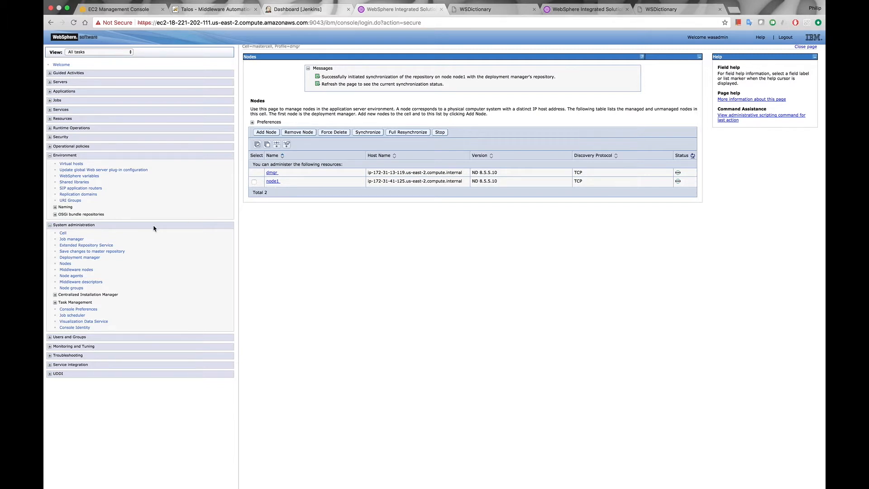
{"action": "left_click", "coordinate": [83, 177]}
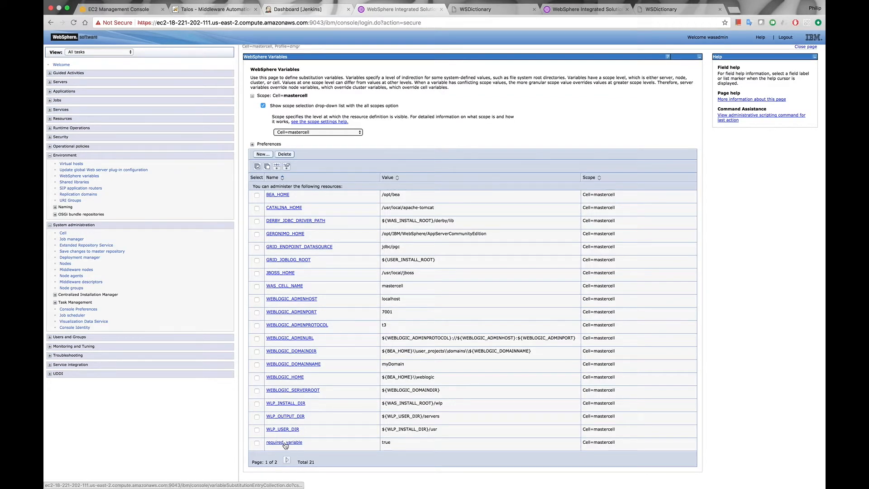
- Switch to Talos and read the configuration of the existing_prod Dictionary instance again
{"action": "left_click", "coordinate": [213, 9]}
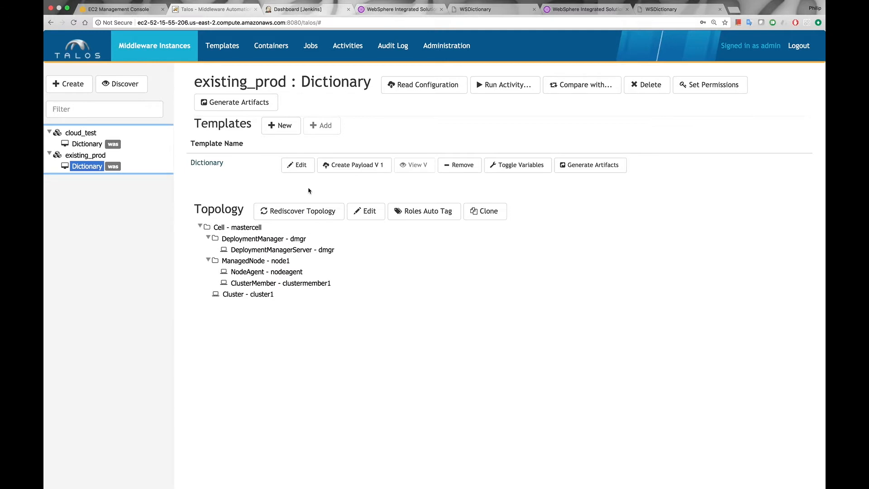
{"action": "left_click", "coordinate": [434, 91]}
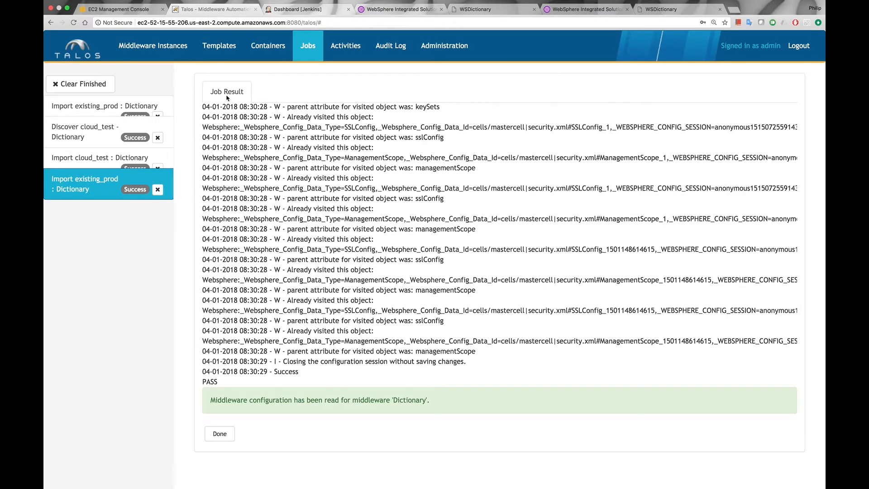
- Edit the Dictionary template to include the VariableSubstitutionEntry for required_variable and save the template
{"action": "left_click", "coordinate": [220, 52]}
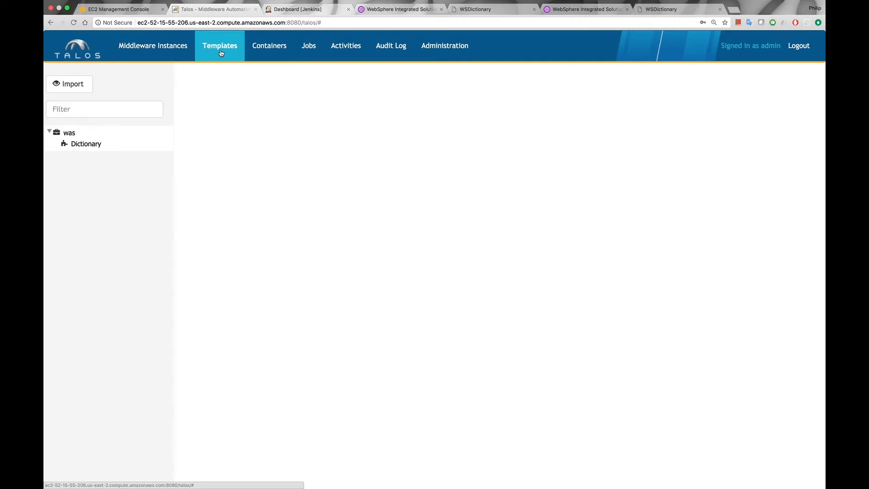
{"action": "left_click", "coordinate": [86, 144]}
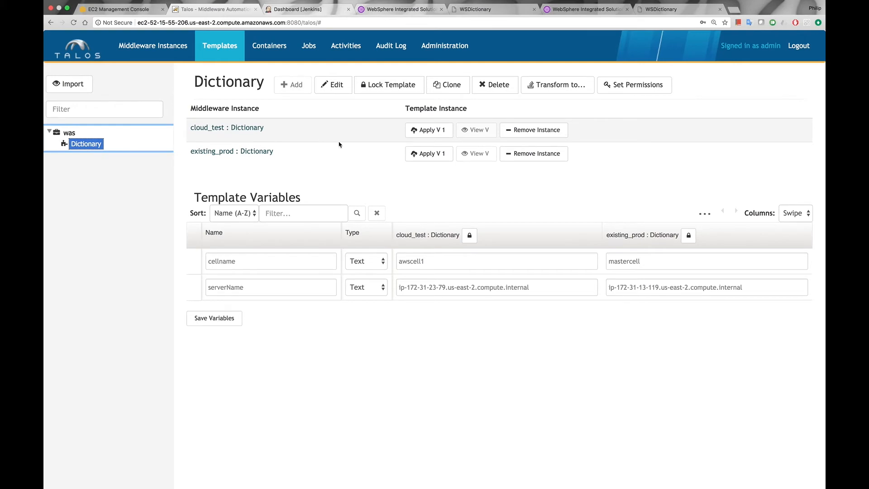
{"action": "left_click", "coordinate": [337, 89]}
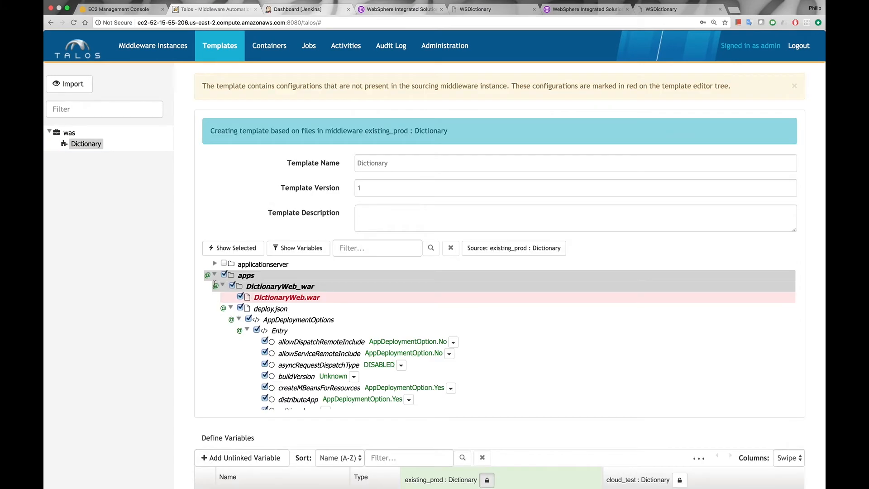
{"action": "left_click", "coordinate": [376, 248]}
{"action": "type", "text": "required_variable"}
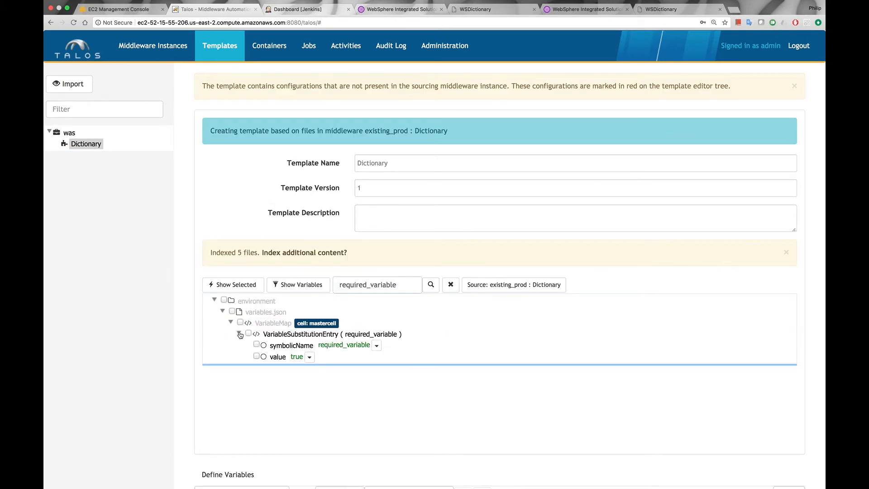
{"action": "left_click", "coordinate": [248, 334]}
{"action": "scroll", "coordinate": [232, 404], "scroll_direction": "down", "scroll_amount": 5}
{"action": "left_click", "coordinate": [291, 482]}
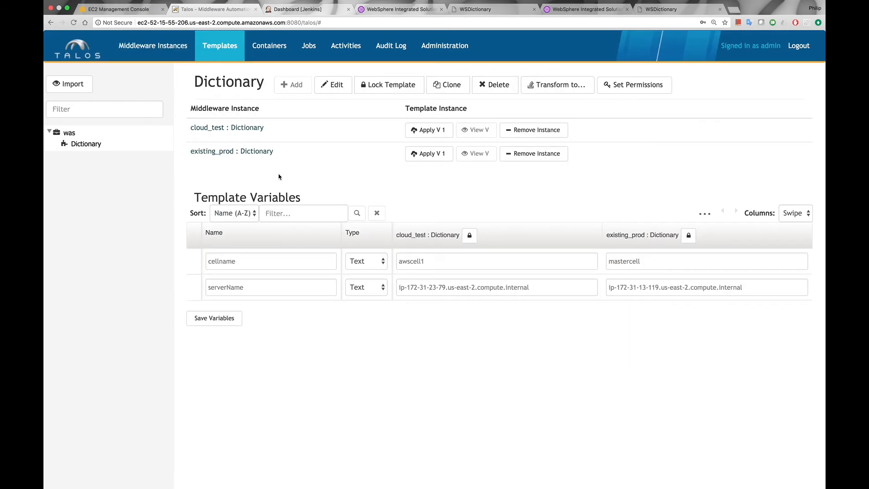
- Switch to Jenkins and schedule another build of the cloud_test-Dictionary_Configure job to apply the updated template
{"action": "left_click", "coordinate": [305, 9]}
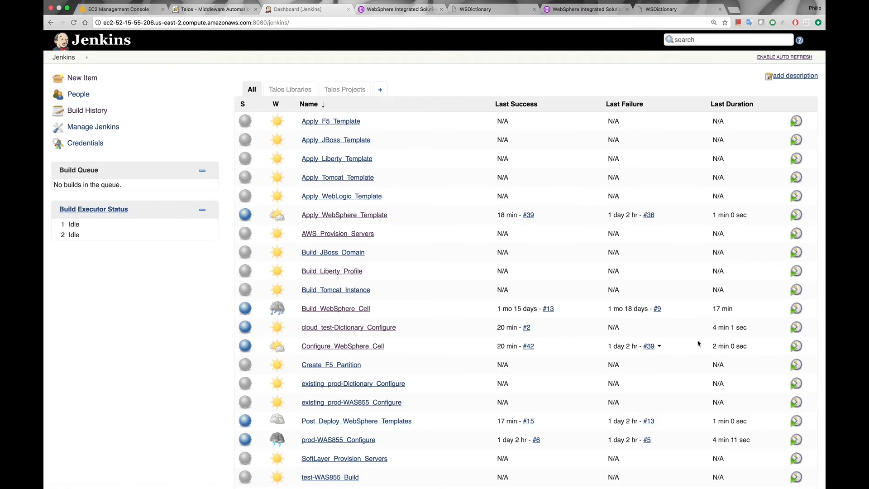
{"action": "left_click", "coordinate": [796, 329]}
- Switch to the WebSphere console of the awscell1 cell and list its WebSphere variables to check for required_variable
{"action": "left_click", "coordinate": [583, 10]}
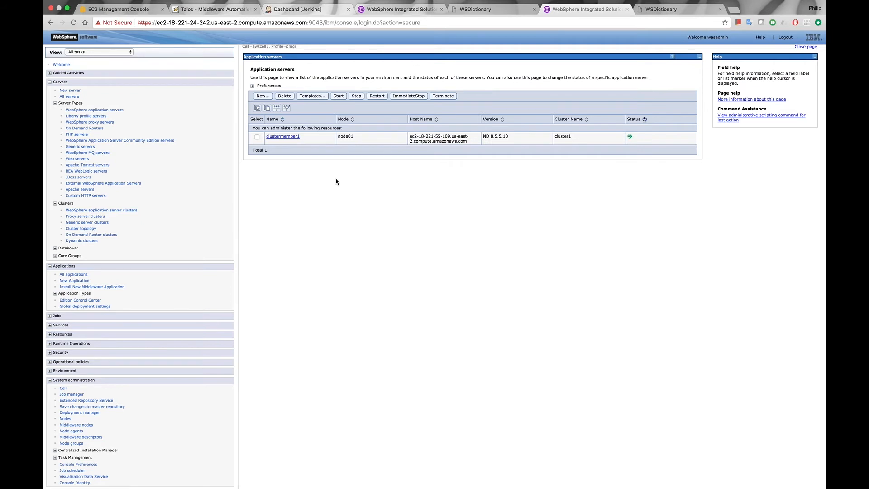
{"action": "left_click", "coordinate": [50, 370]}
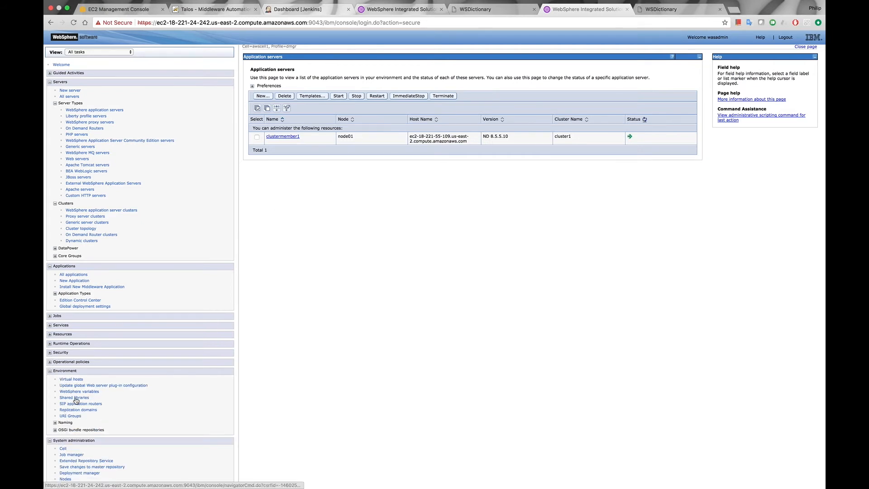
{"action": "left_click", "coordinate": [82, 392]}
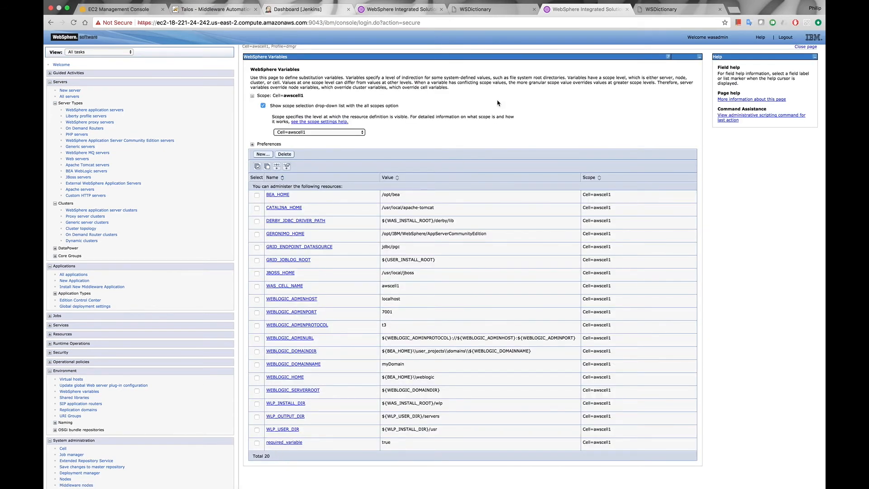
- Switch back to the Dictionary template in Talos
{"action": "left_click", "coordinate": [206, 20]}
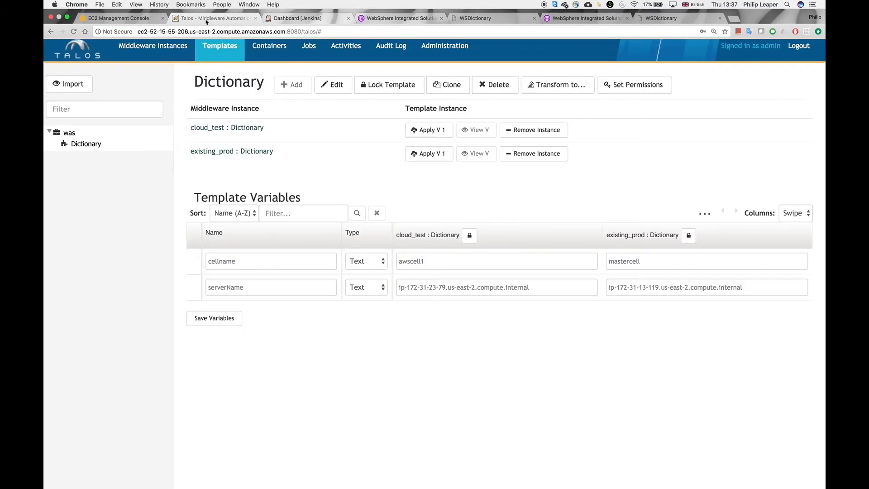